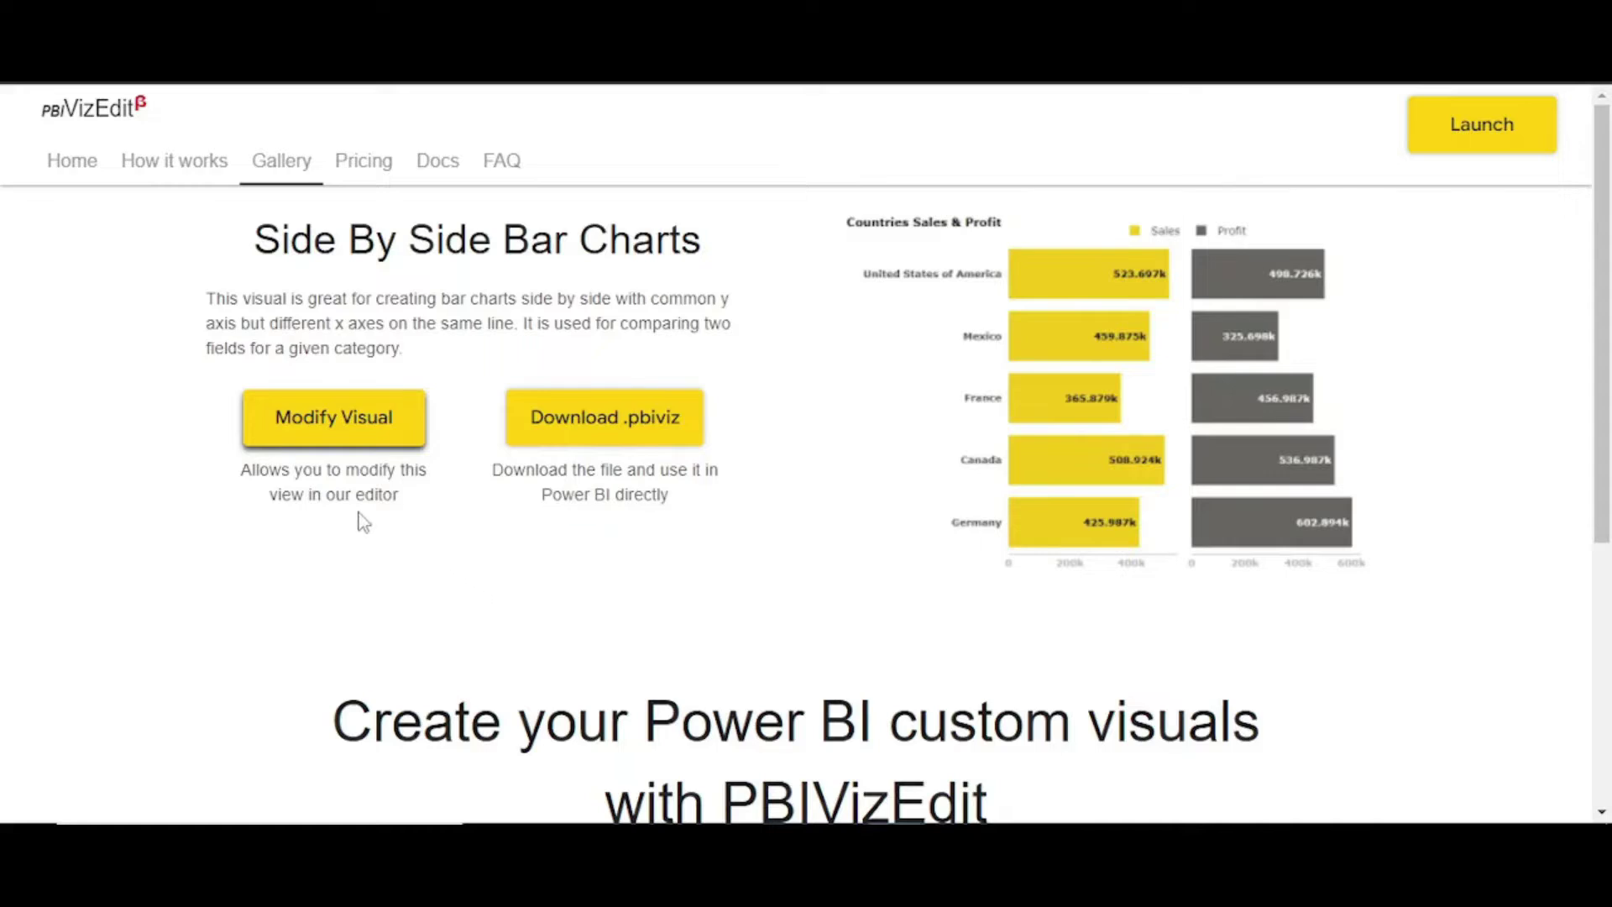
# Start modifying the side-by-side chart template and log in to PBIVizEdit
pyautogui.click(246, 438)
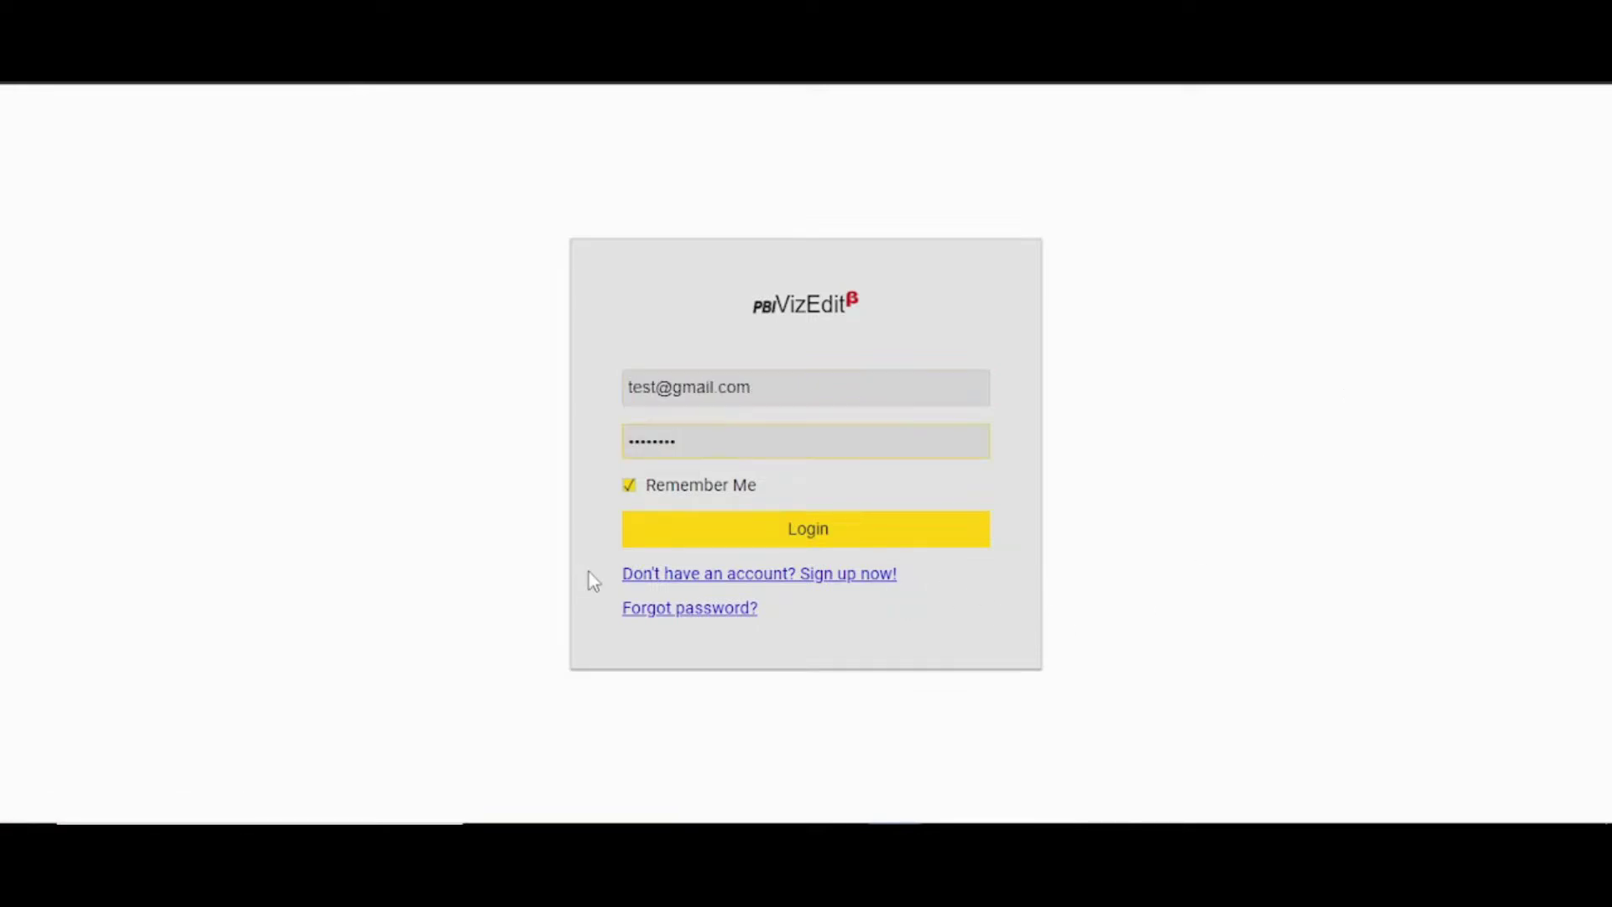
pyautogui.click(653, 544)
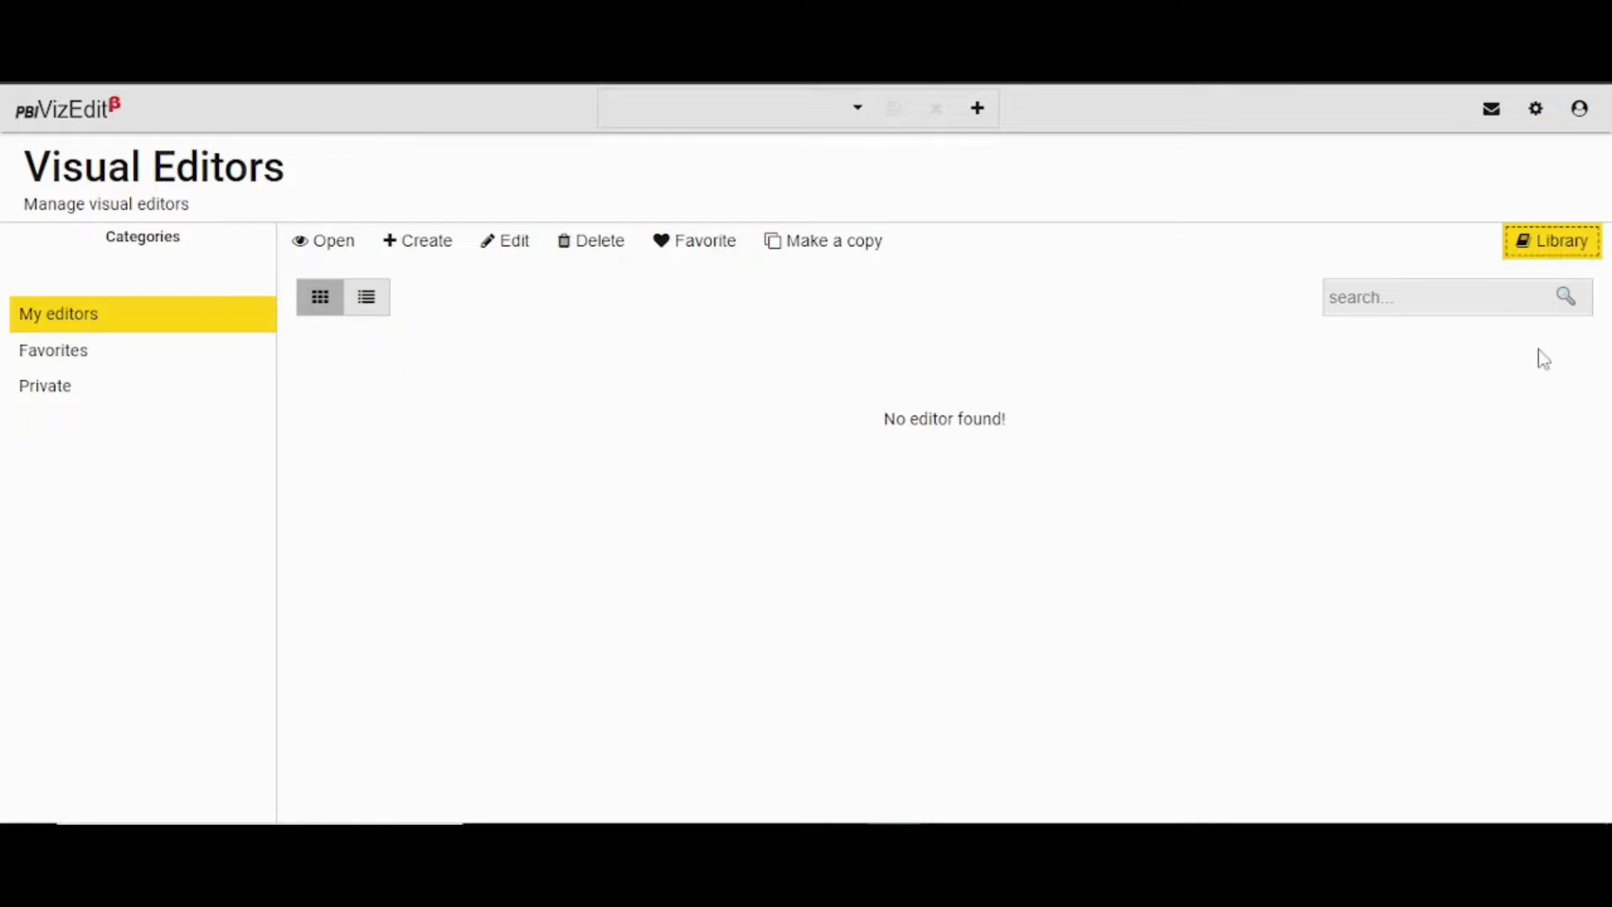
# Import the Side By Side Bar Charts template from the PBIVizEdit Library
pyautogui.click(1543, 252)
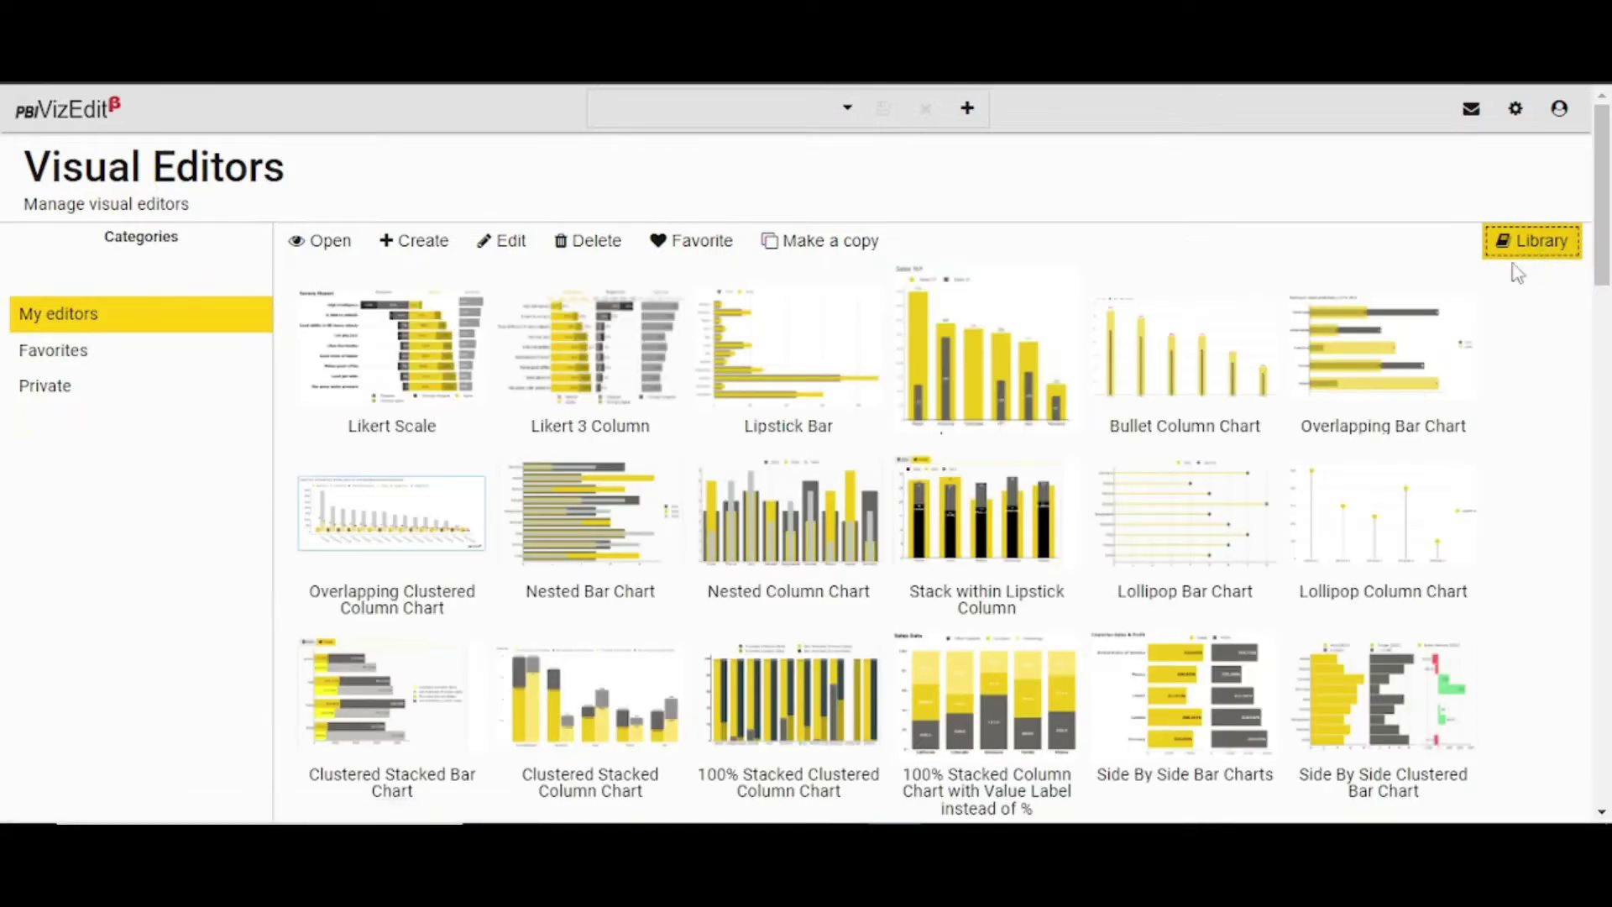
pyautogui.click(1230, 691)
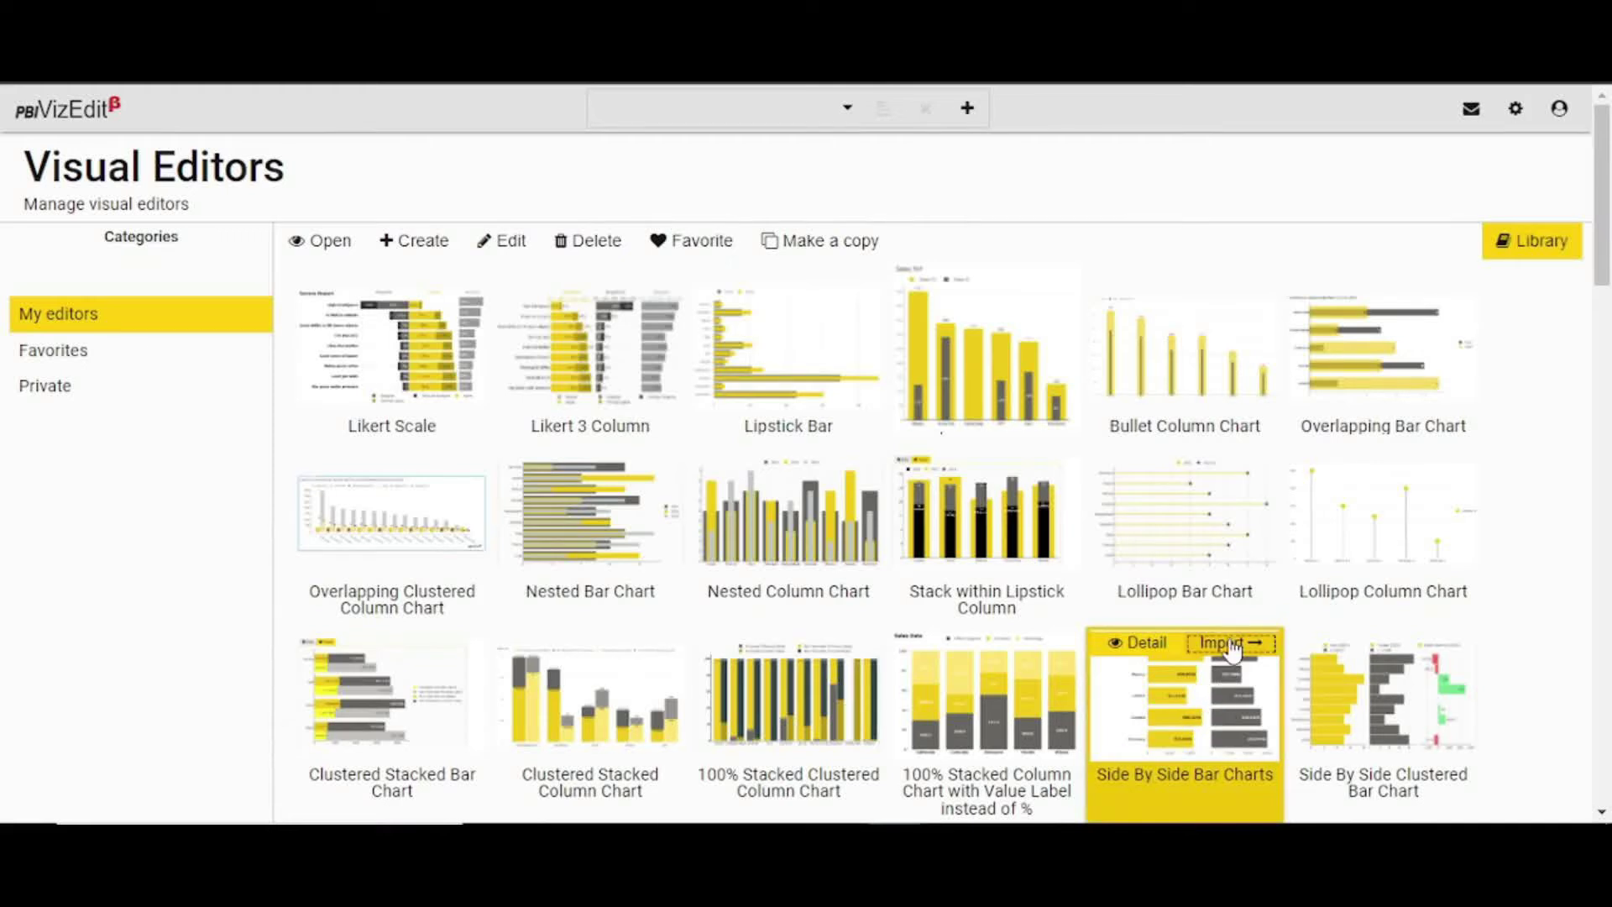
pyautogui.click(1231, 645)
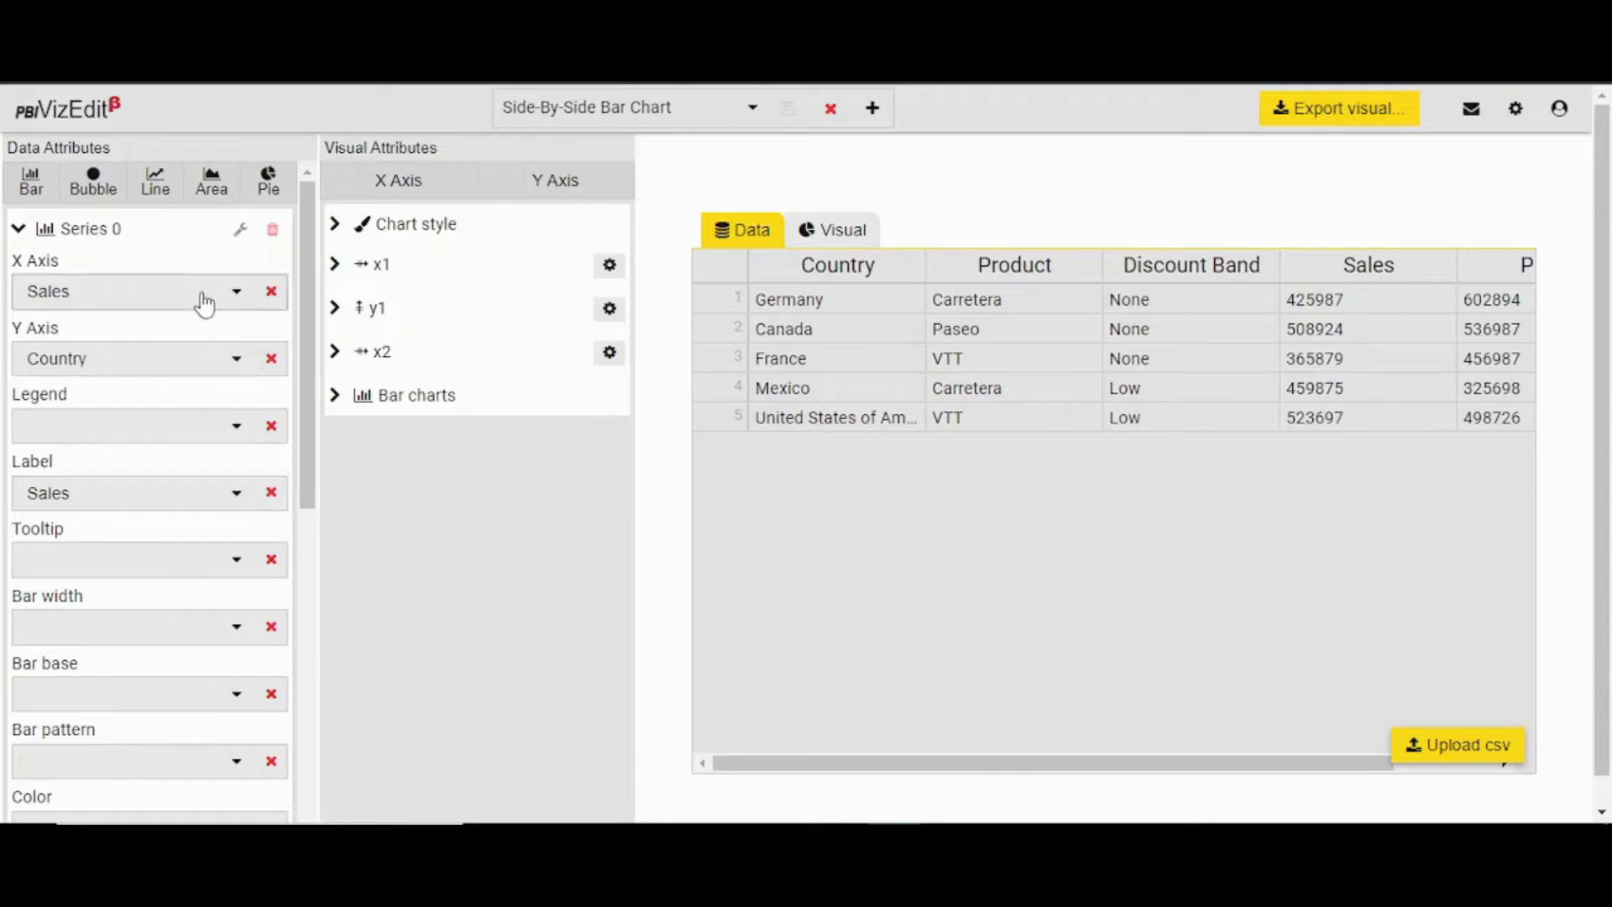
# Expand the Bar charts attributes, preview the Sales/Profit chart, and check the chart-type list
pyautogui.click(339, 394)
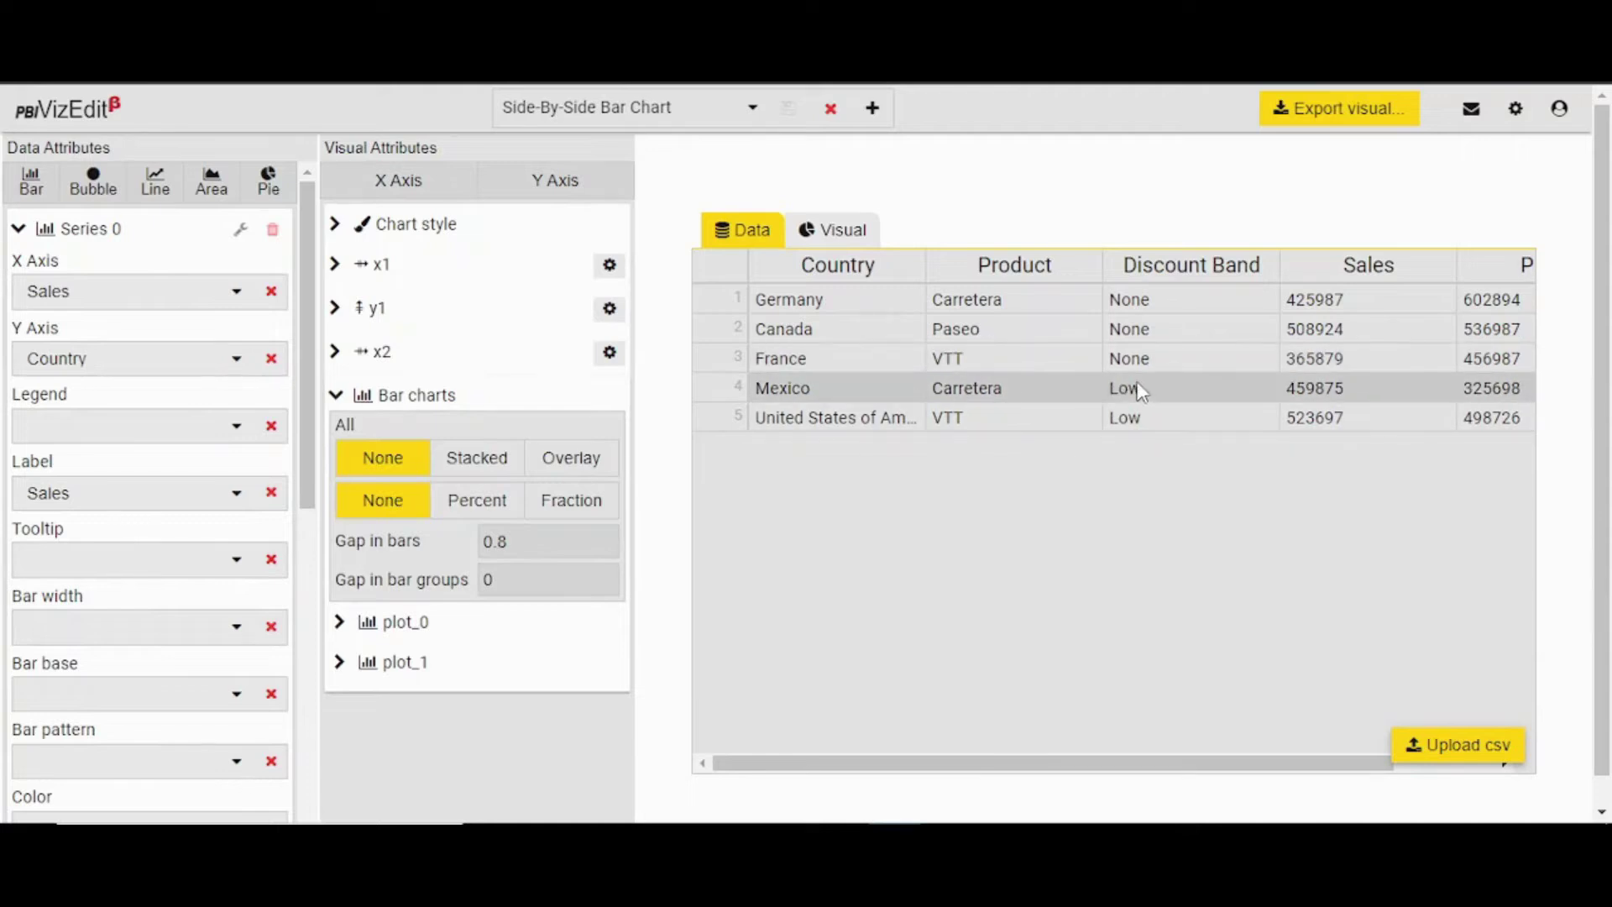
pyautogui.click(844, 235)
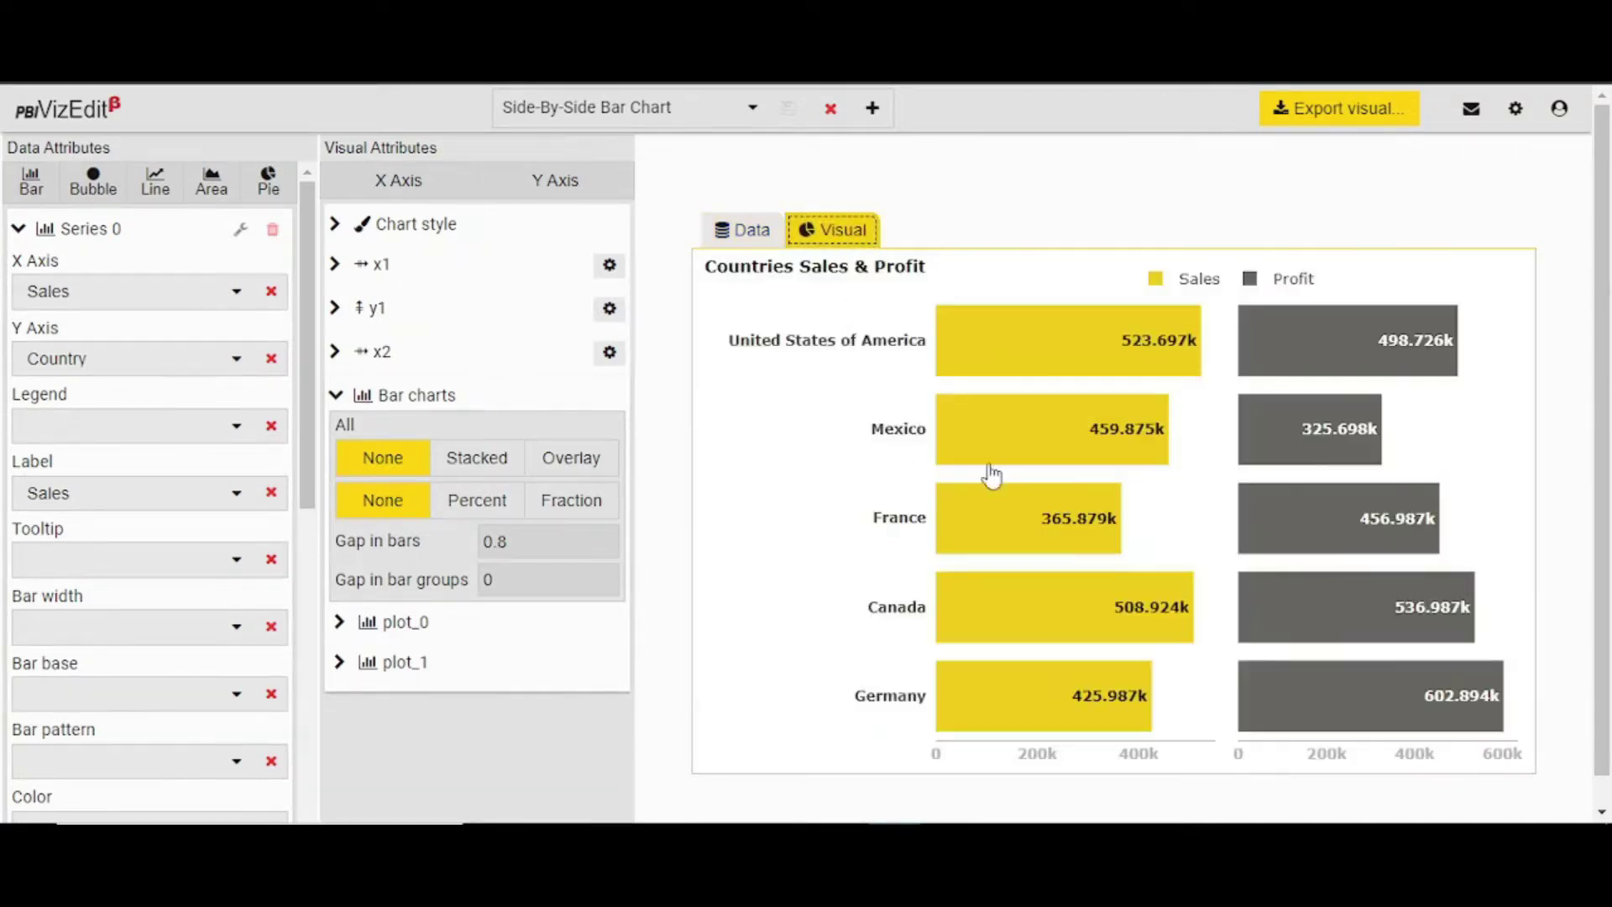
pyautogui.press('Left')
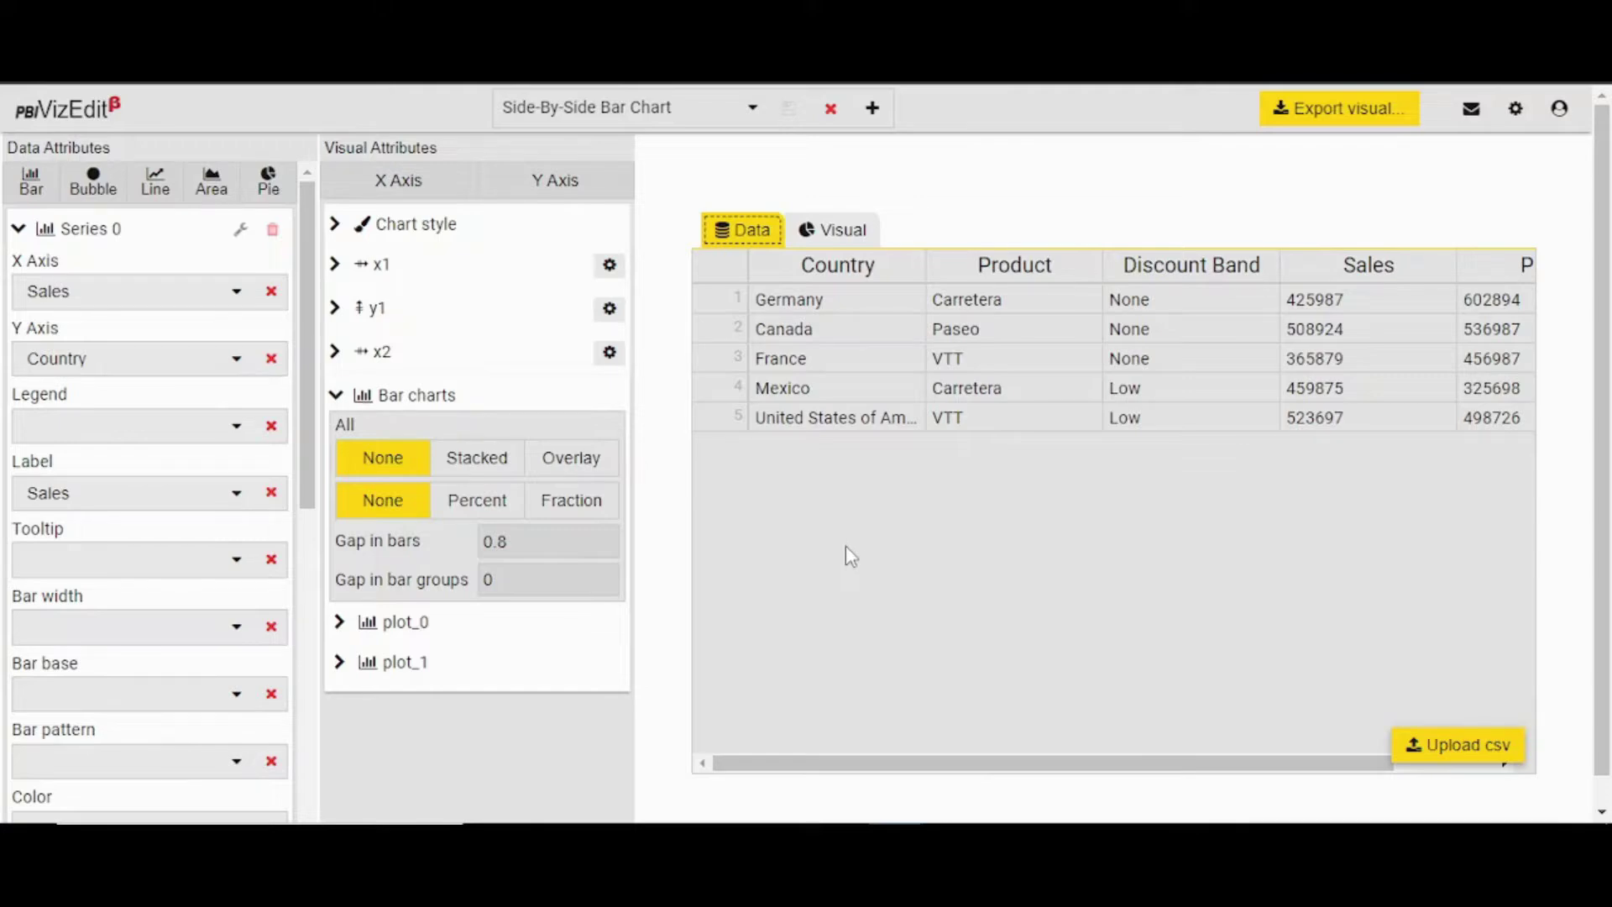
pyautogui.click(833, 232)
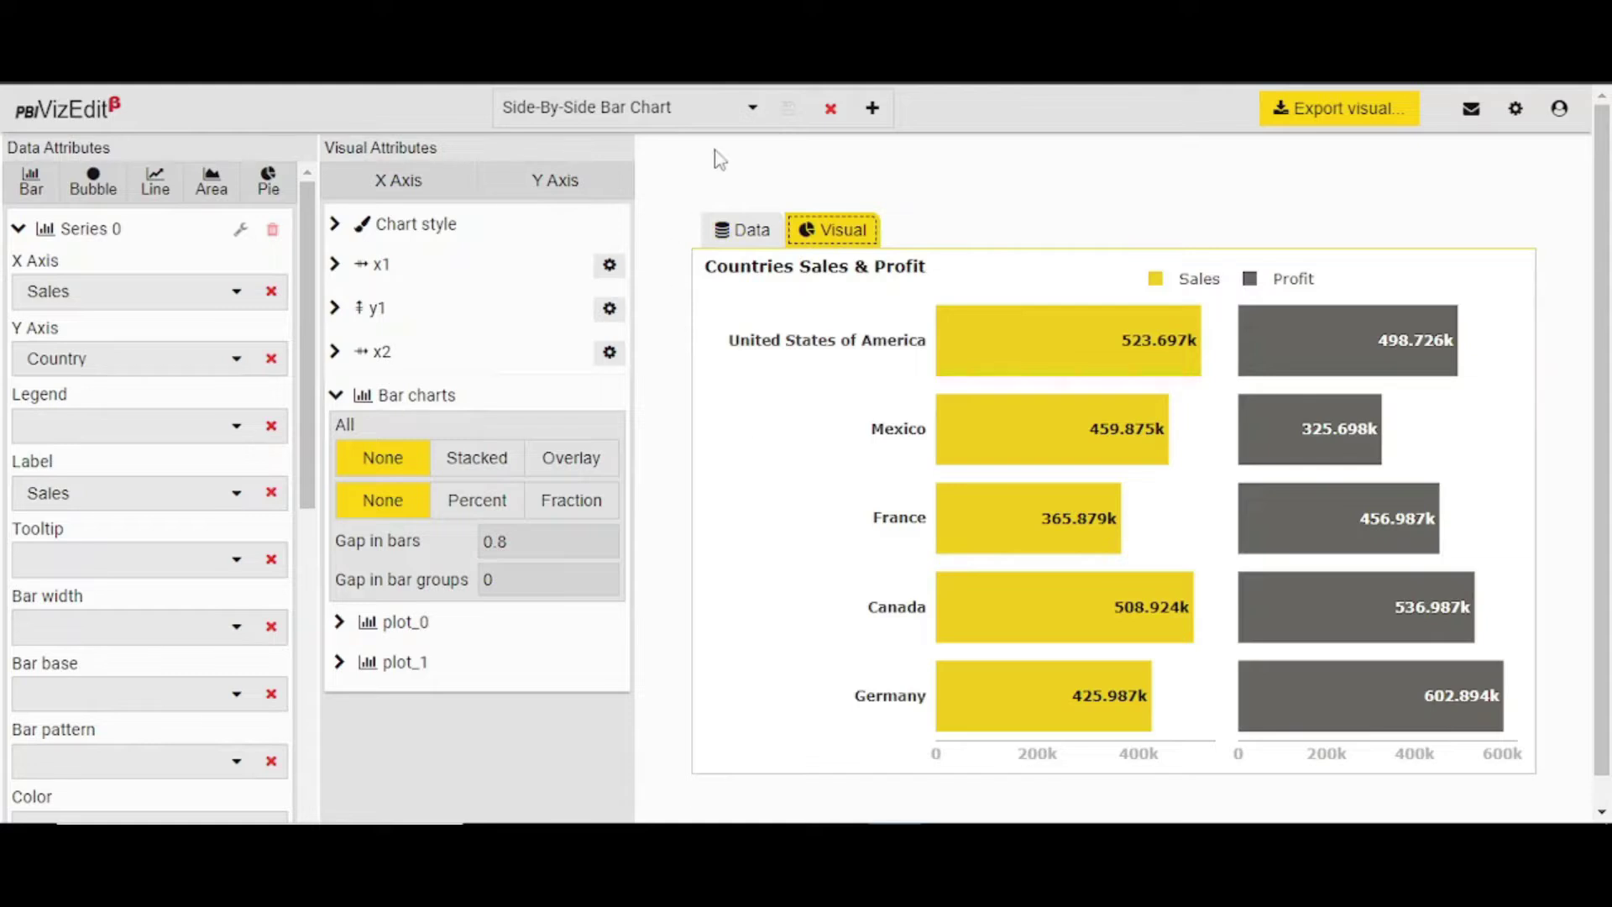
pyautogui.click(723, 116)
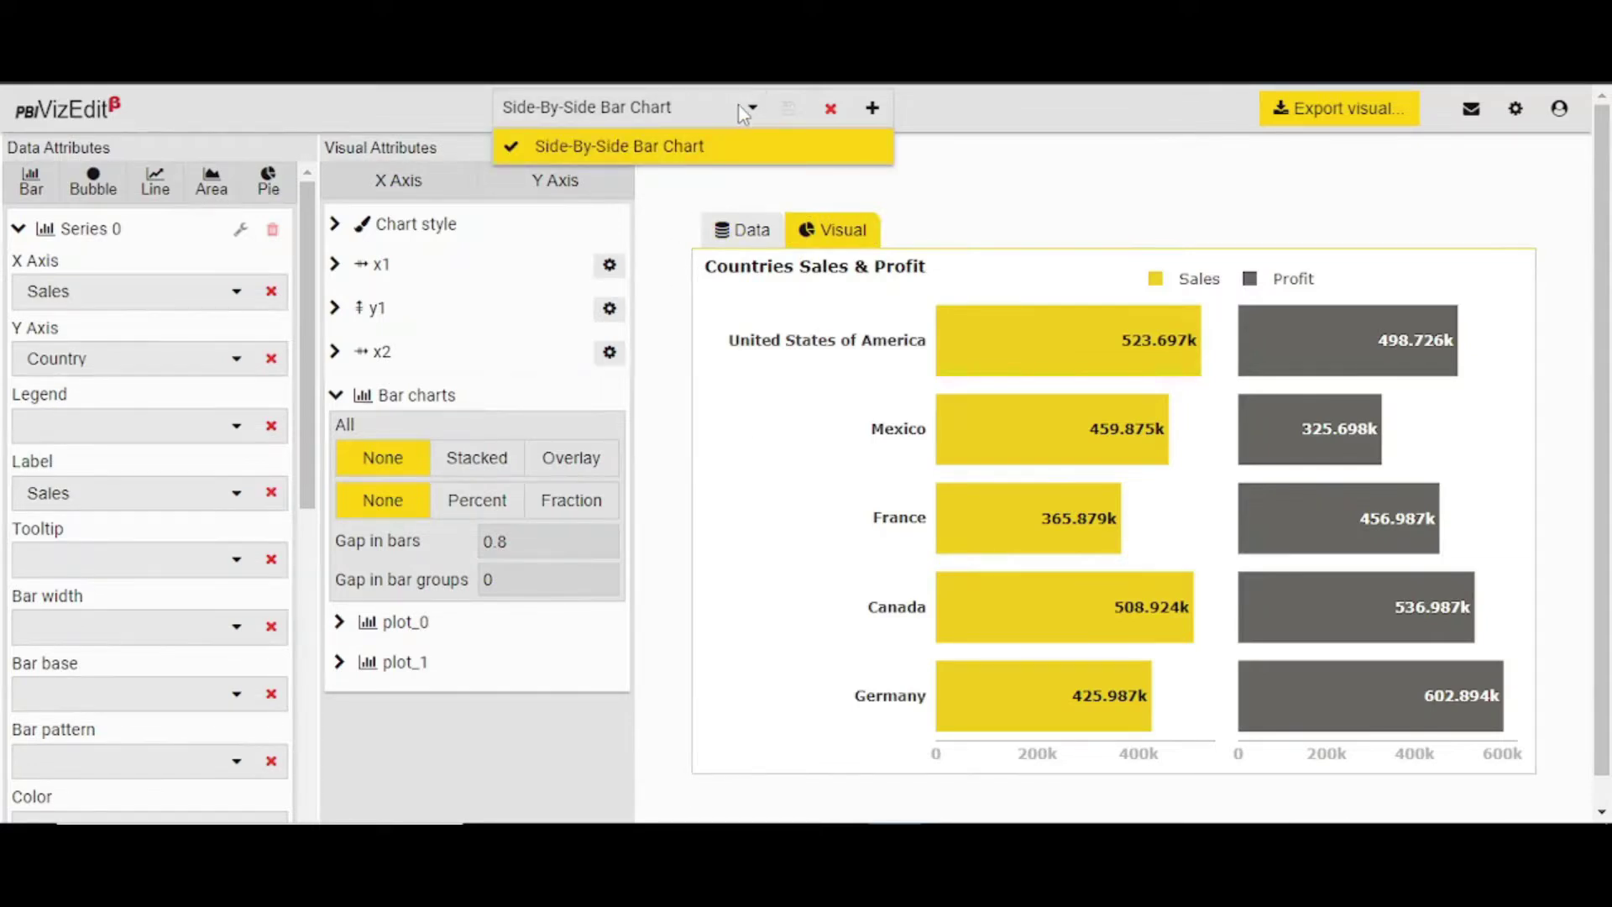
pyautogui.click(738, 105)
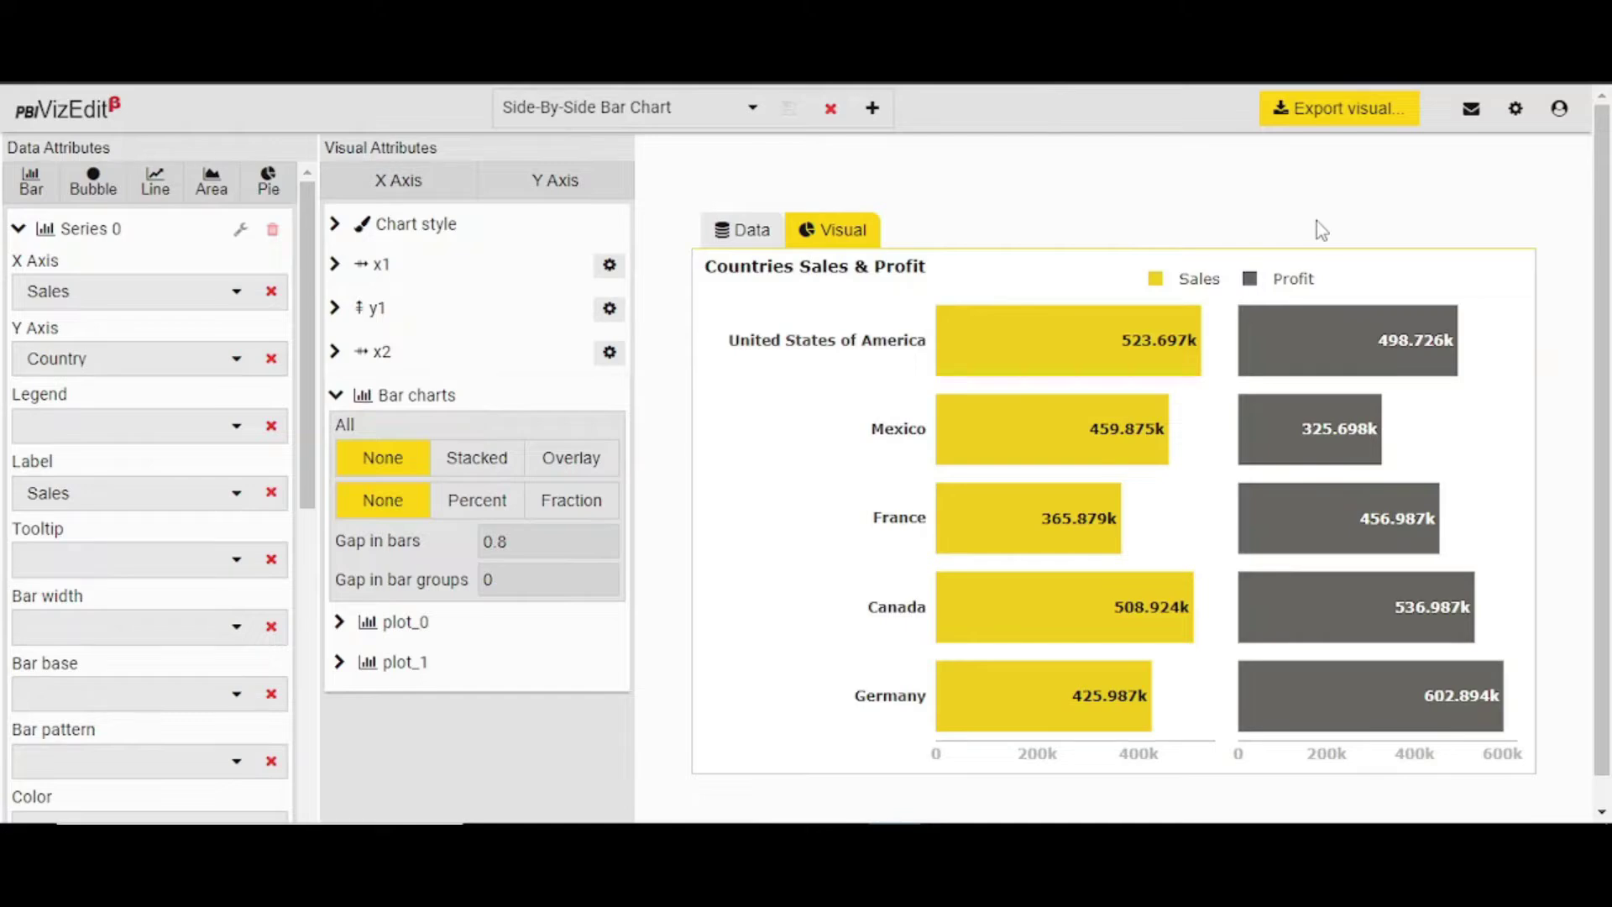
# Open the Export visual dialog and review its Visual Properties and Fields tabs
pyautogui.click(1339, 107)
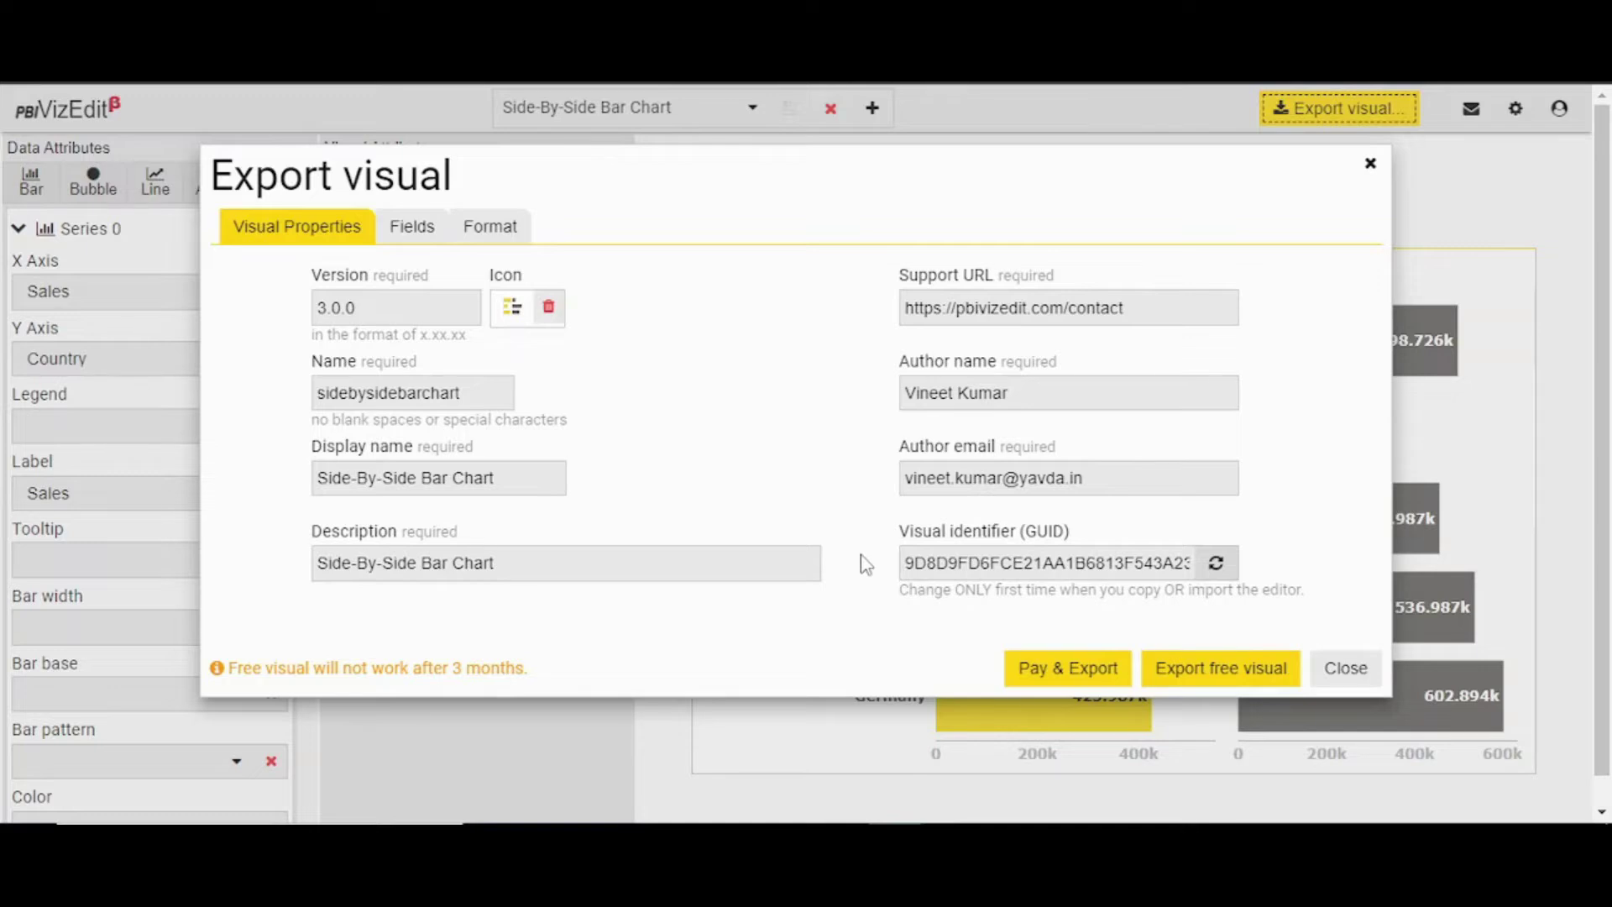
pyautogui.click(411, 226)
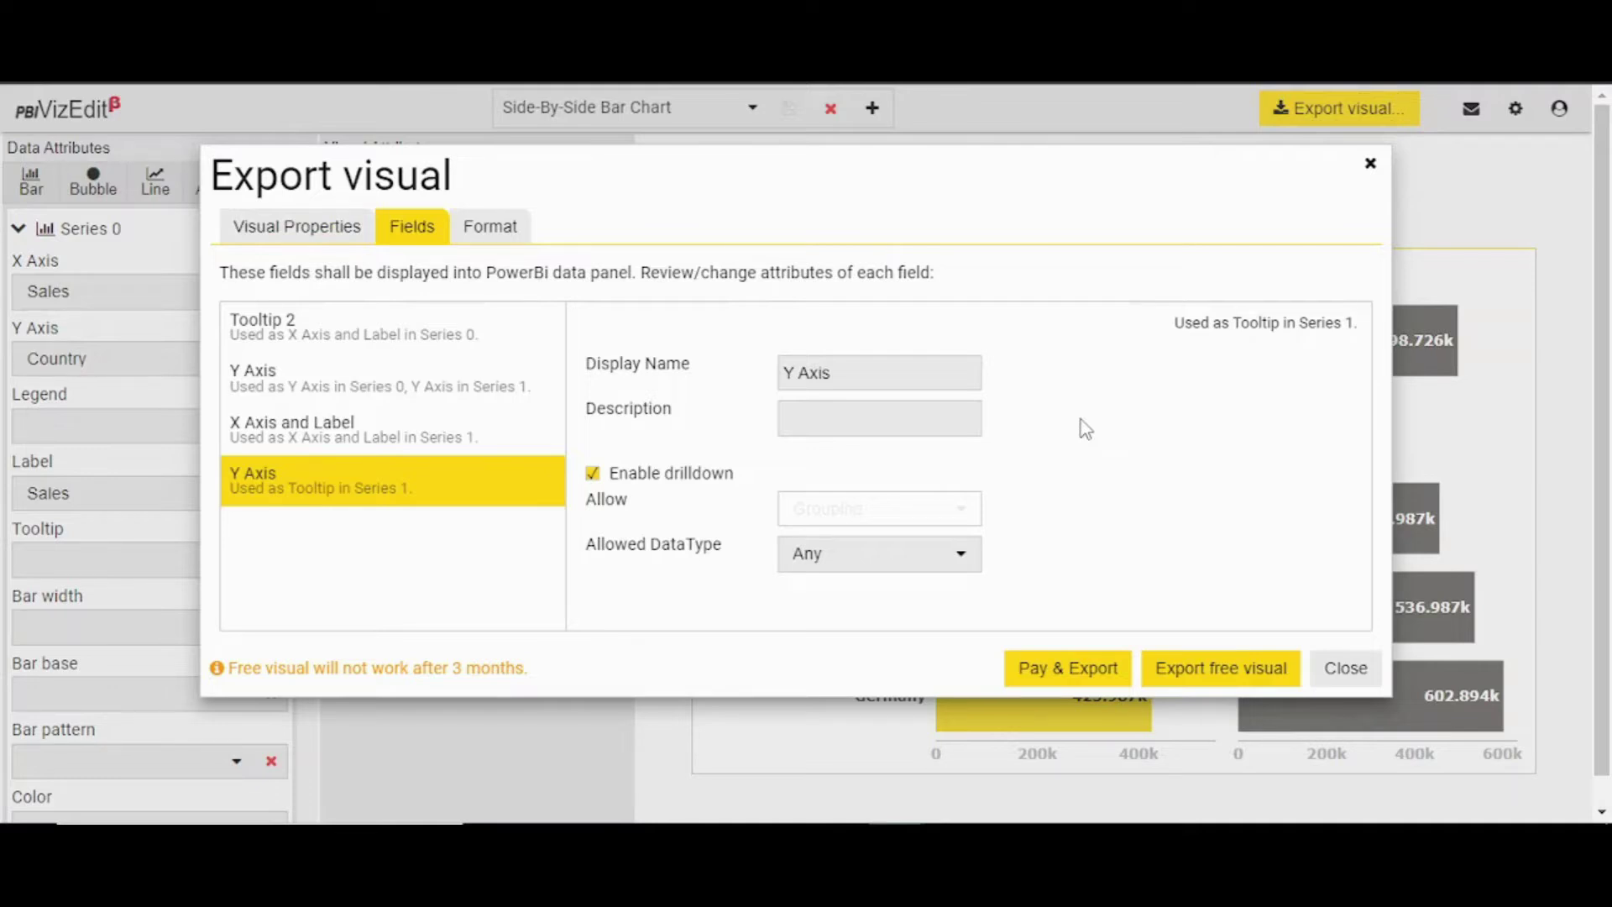
# Review the Y Axis and X Axis fields, then the legend and Plot 0 format options
pyautogui.click(386, 378)
pyautogui.click(387, 437)
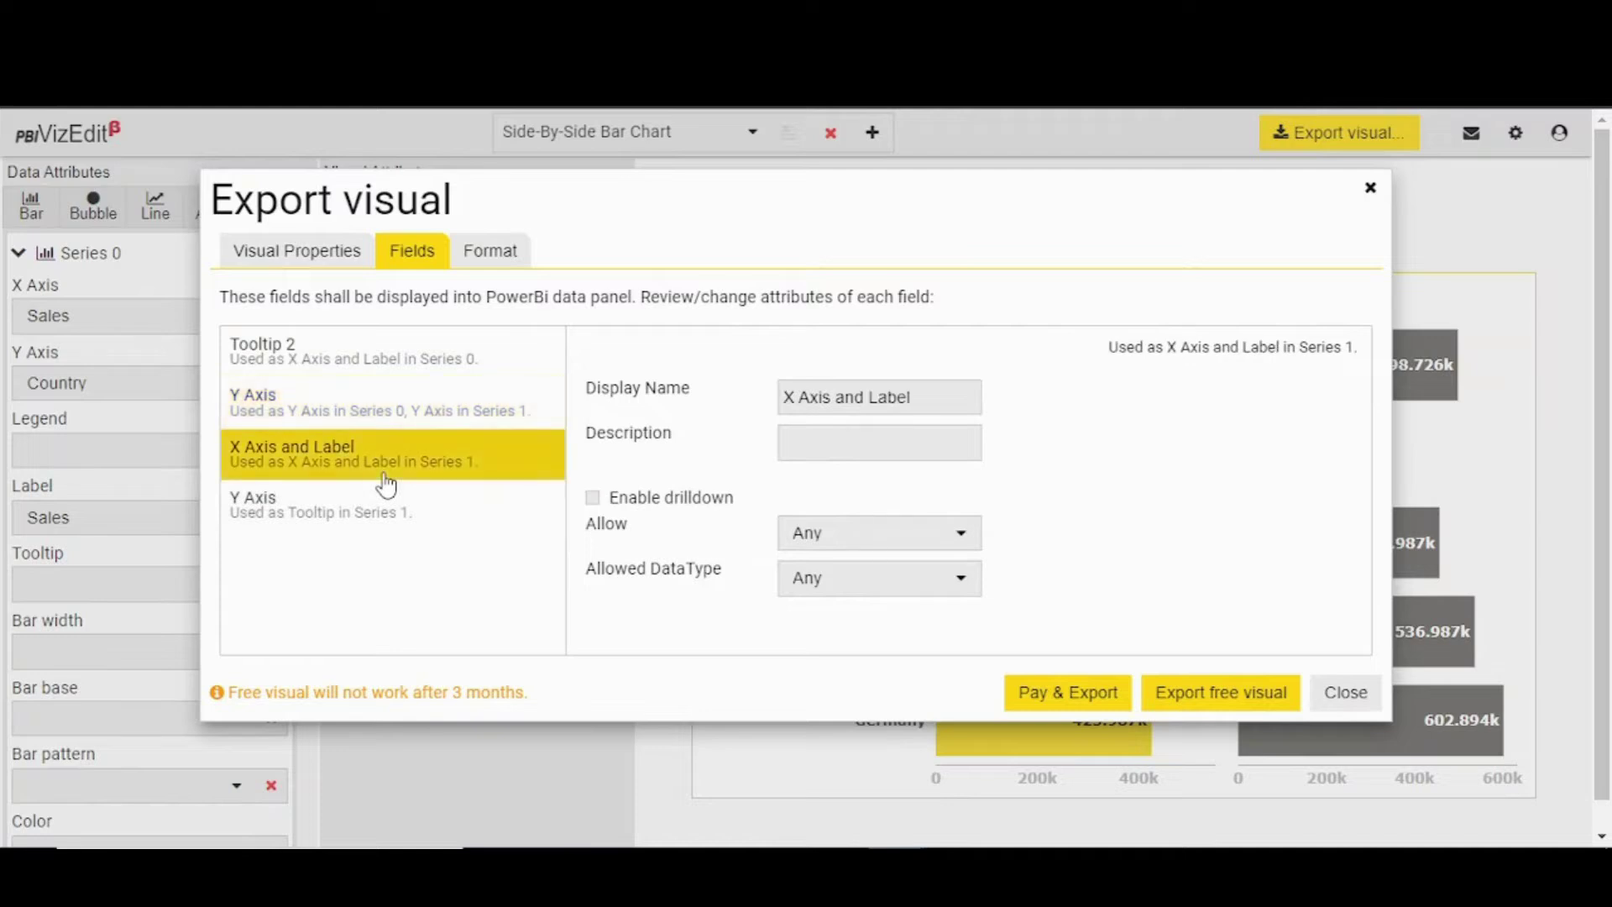
pyautogui.click(477, 252)
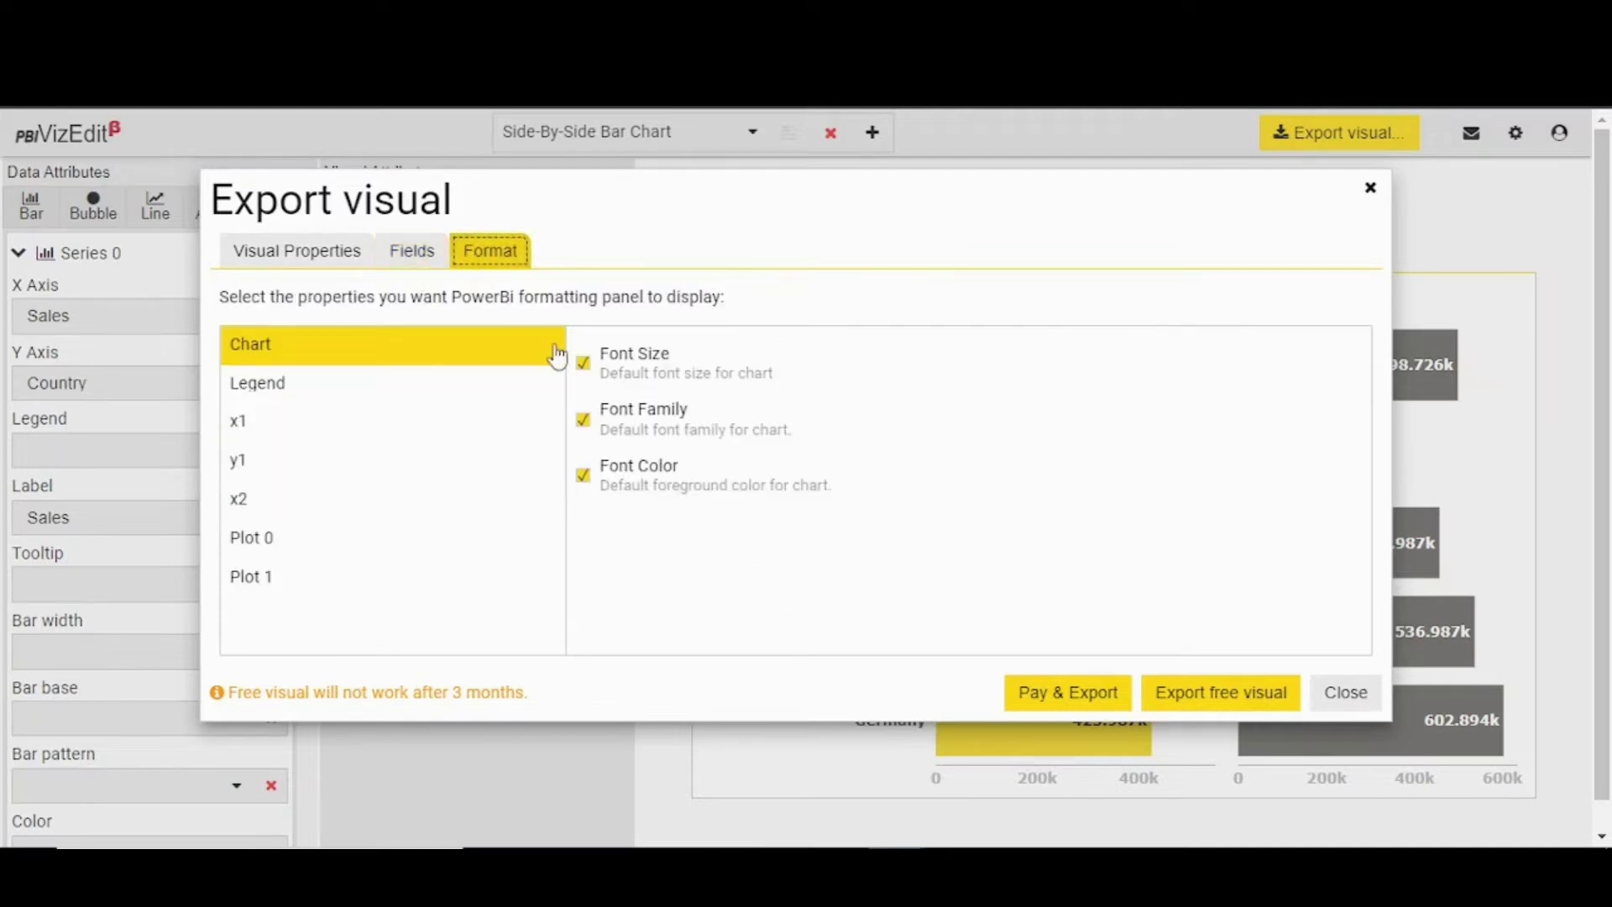
pyautogui.click(251, 396)
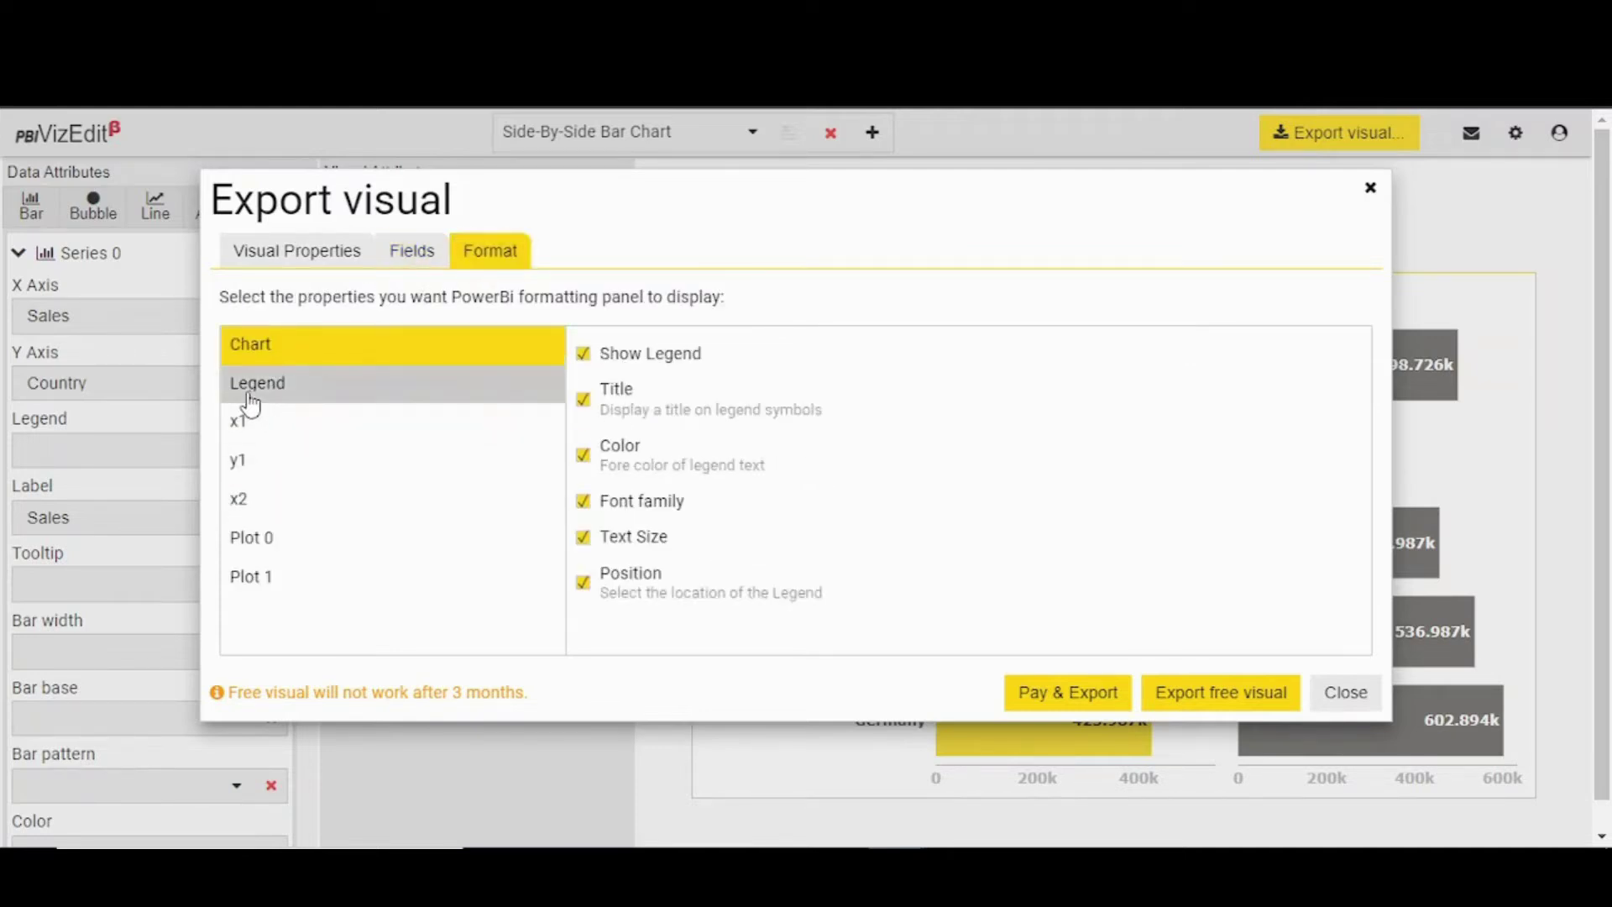
pyautogui.click(252, 538)
pyautogui.scroll(-1, 844, 584)
pyautogui.scroll(-1, 844, 621)
pyautogui.scroll(3, 843, 622)
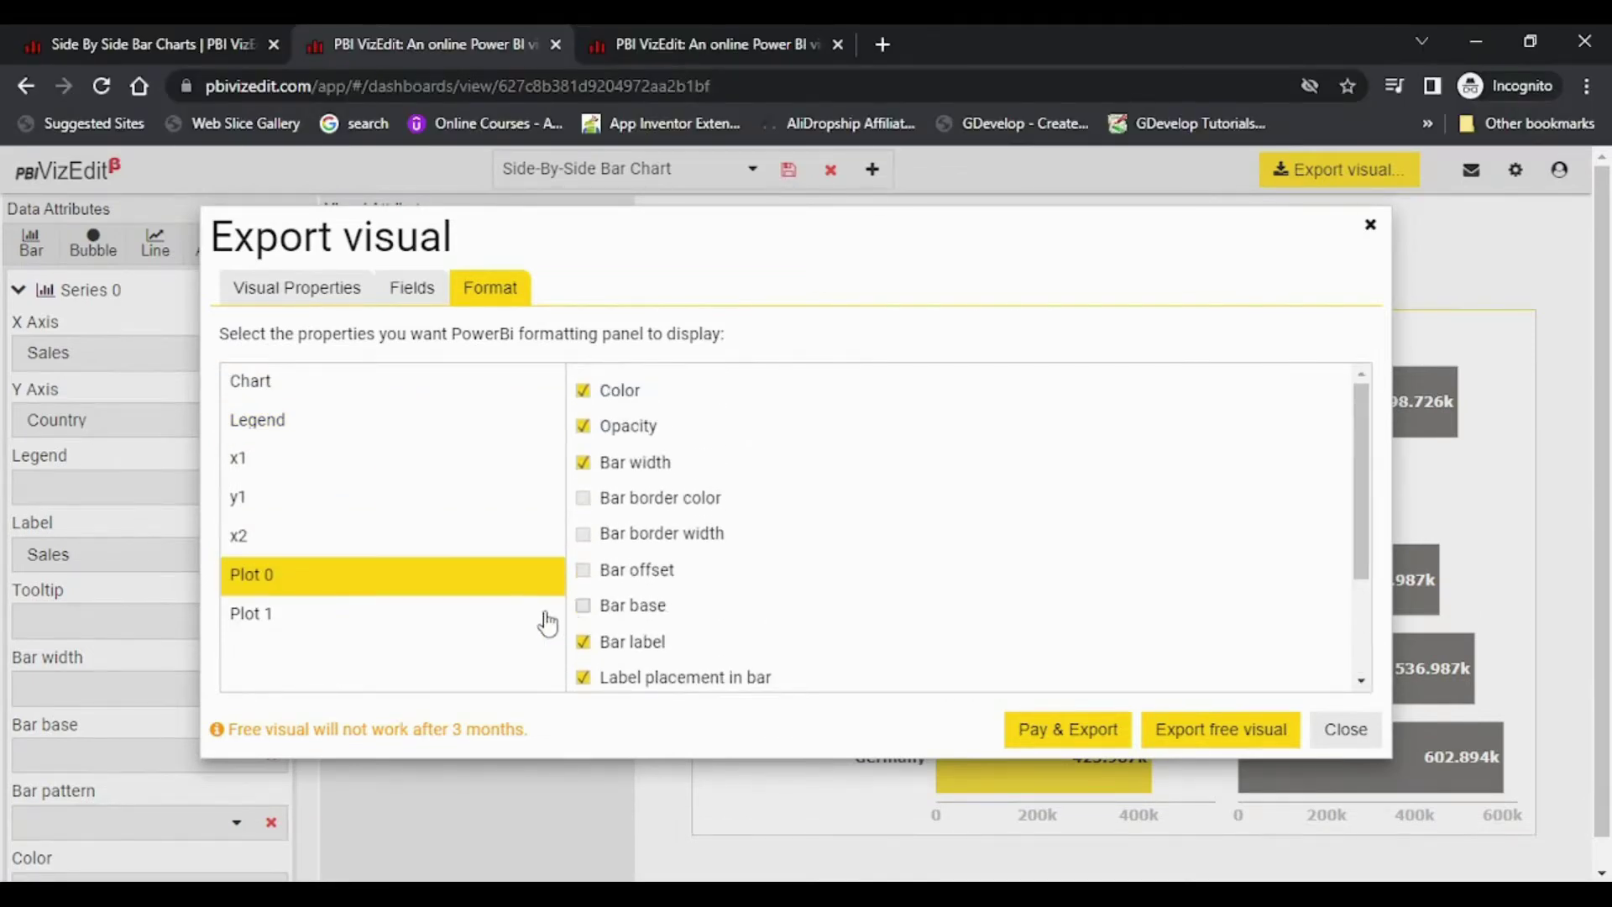
# Enable Bar width for Plot 1 and keep its Label position option checked
pyautogui.click(504, 617)
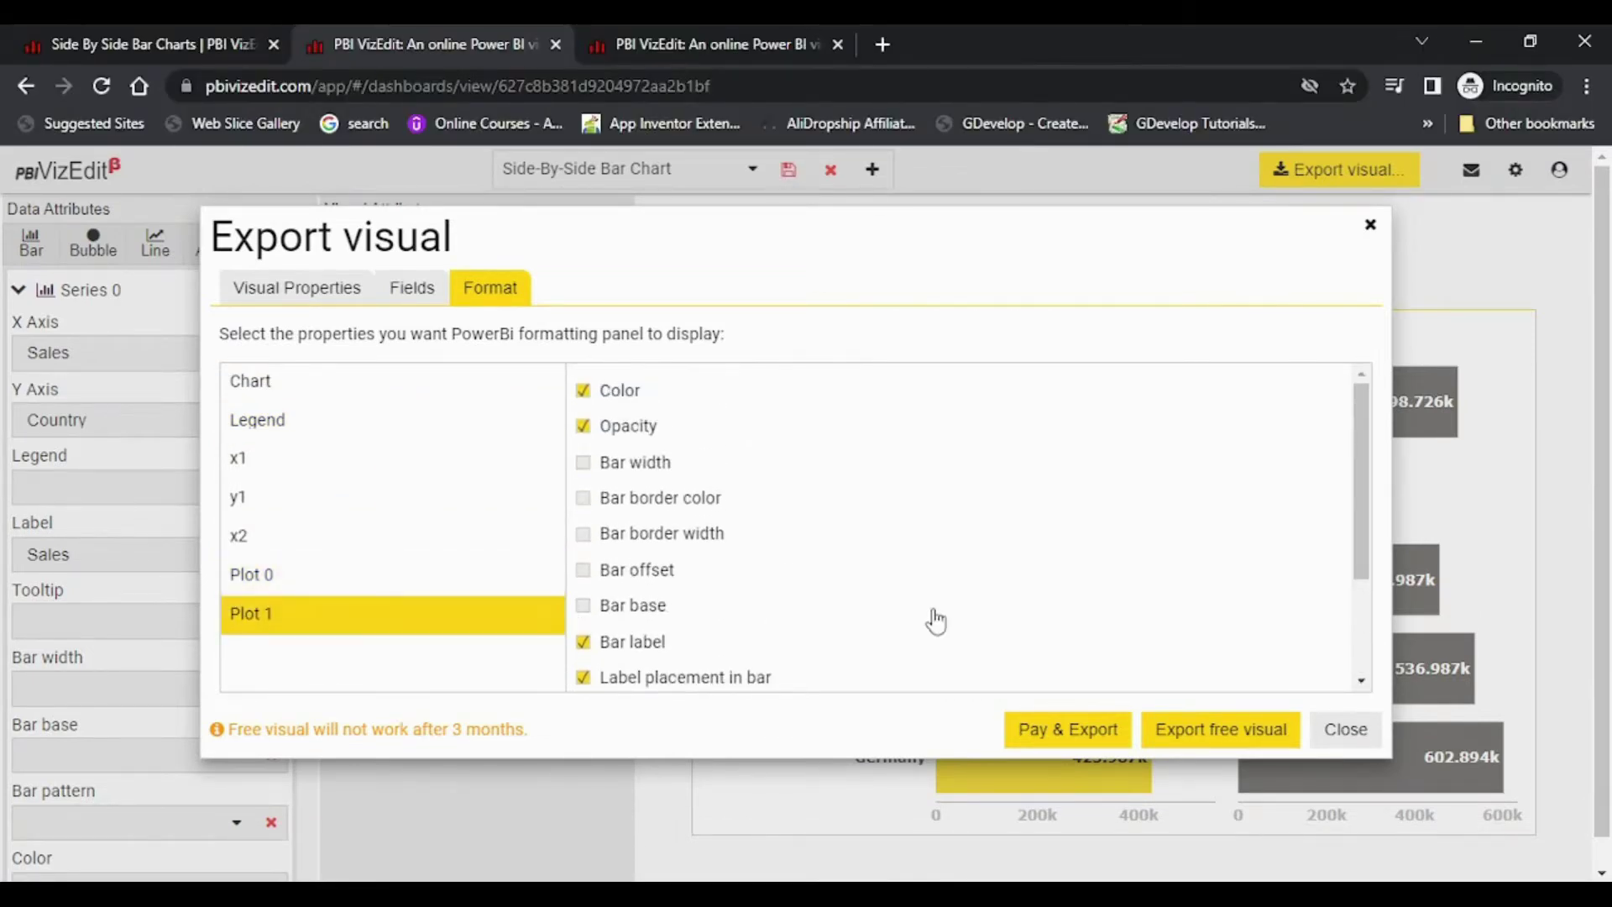
pyautogui.click(583, 462)
pyautogui.scroll(-2, 803, 540)
pyautogui.click(587, 563)
pyautogui.click(587, 563)
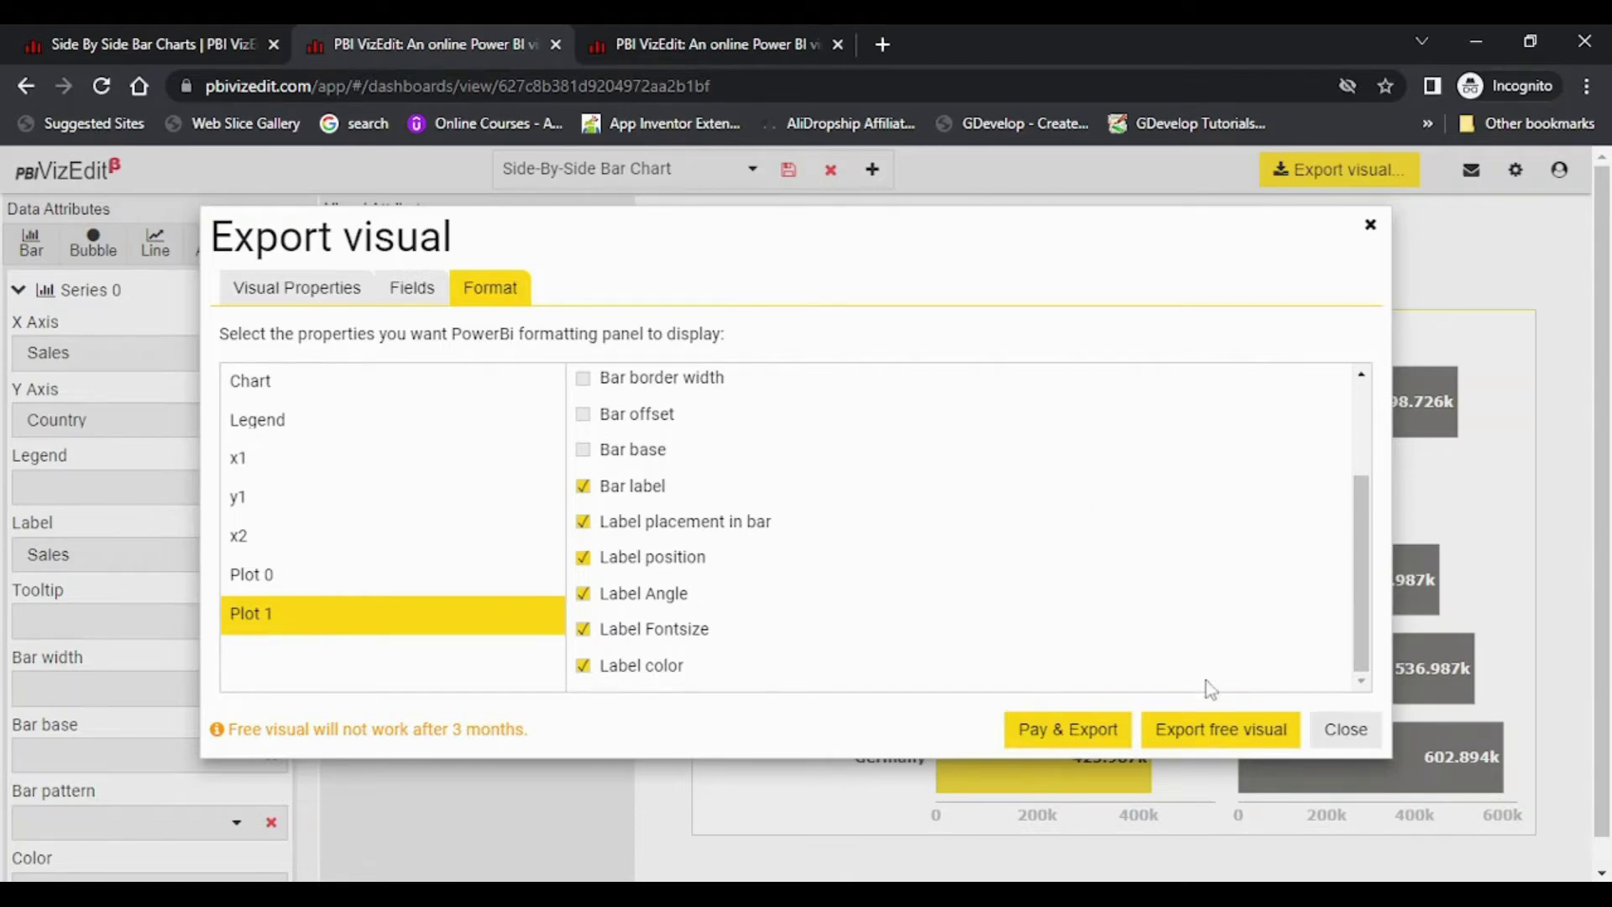
# Export the free version of the visual as a .pbiviz file
pyautogui.click(1209, 737)
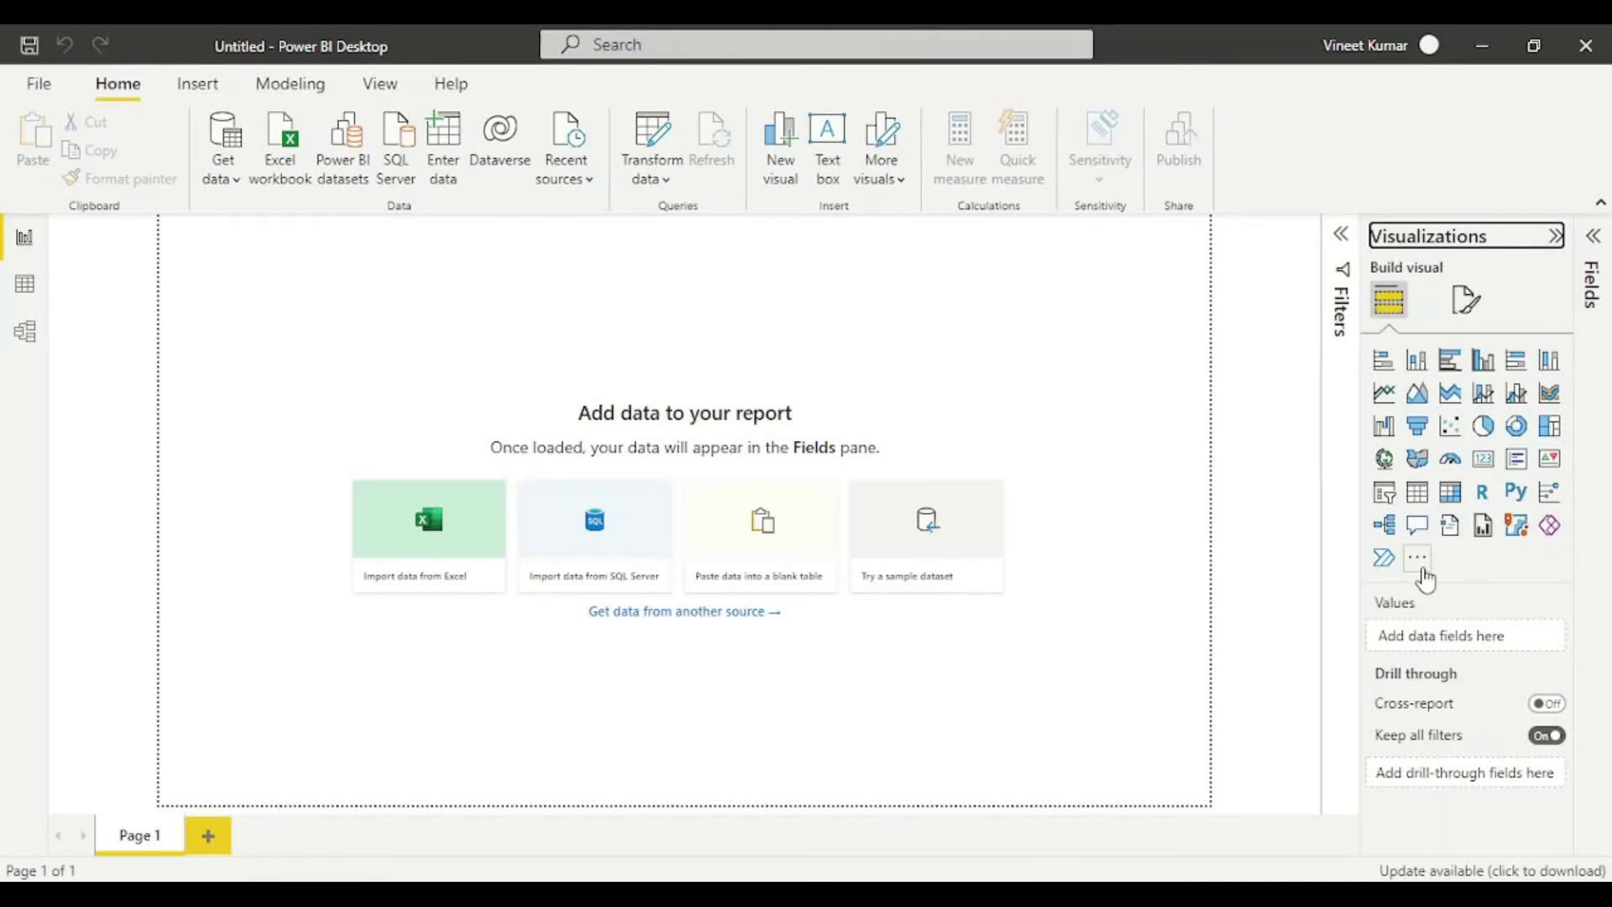
# Import today's exported side-by-side bar chart .pbiviz file into Visualizations
pyautogui.click(1417, 559)
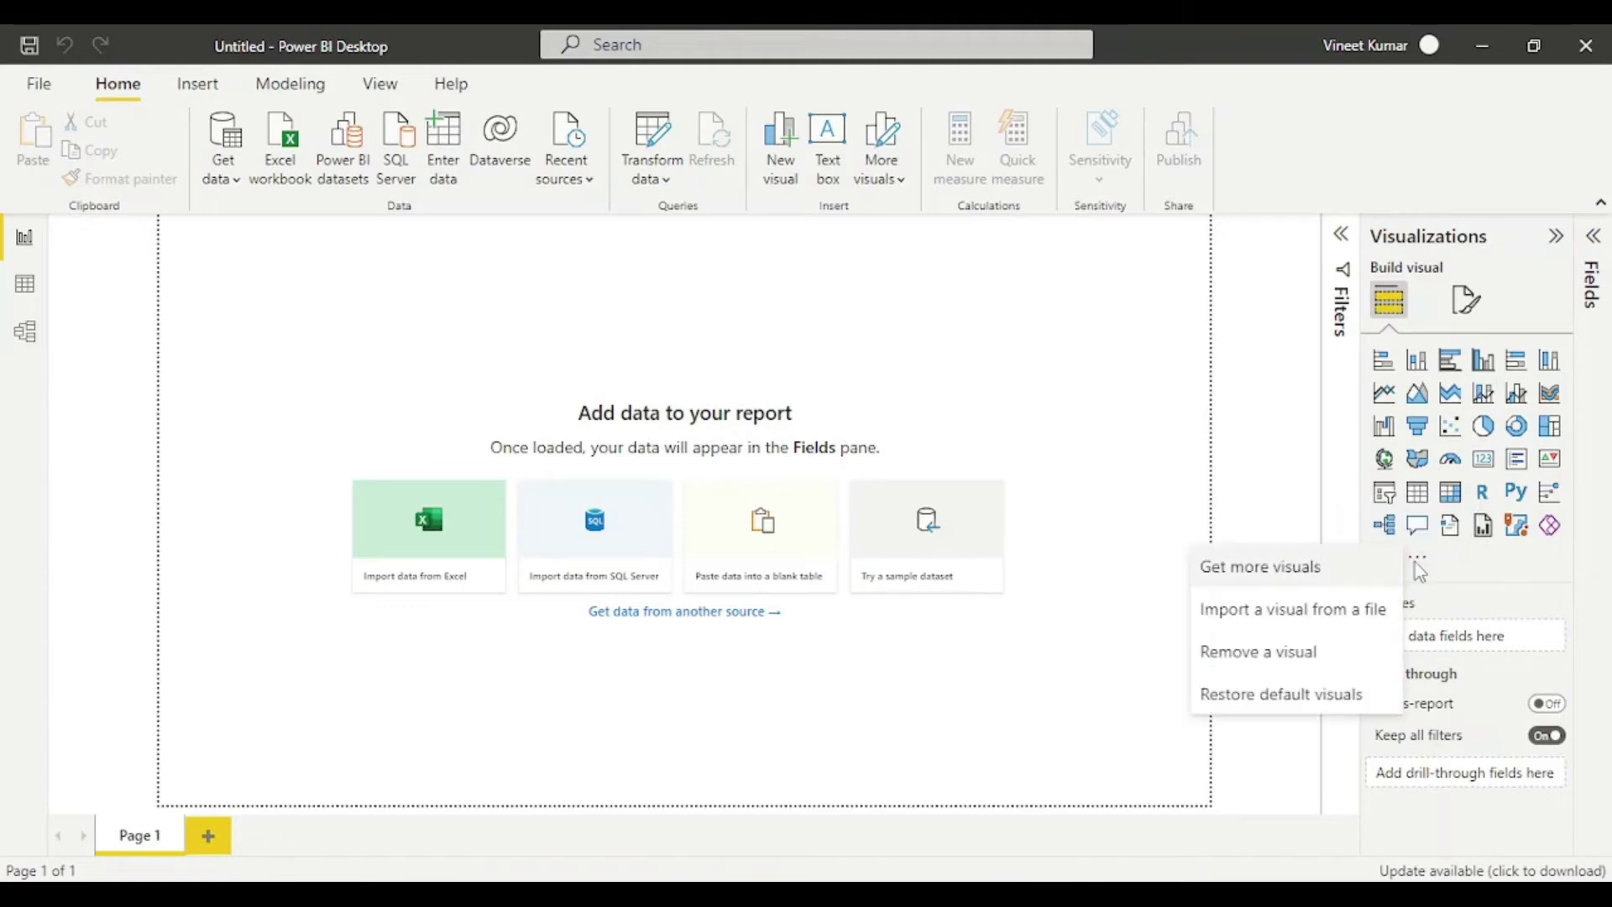
pyautogui.click(1361, 626)
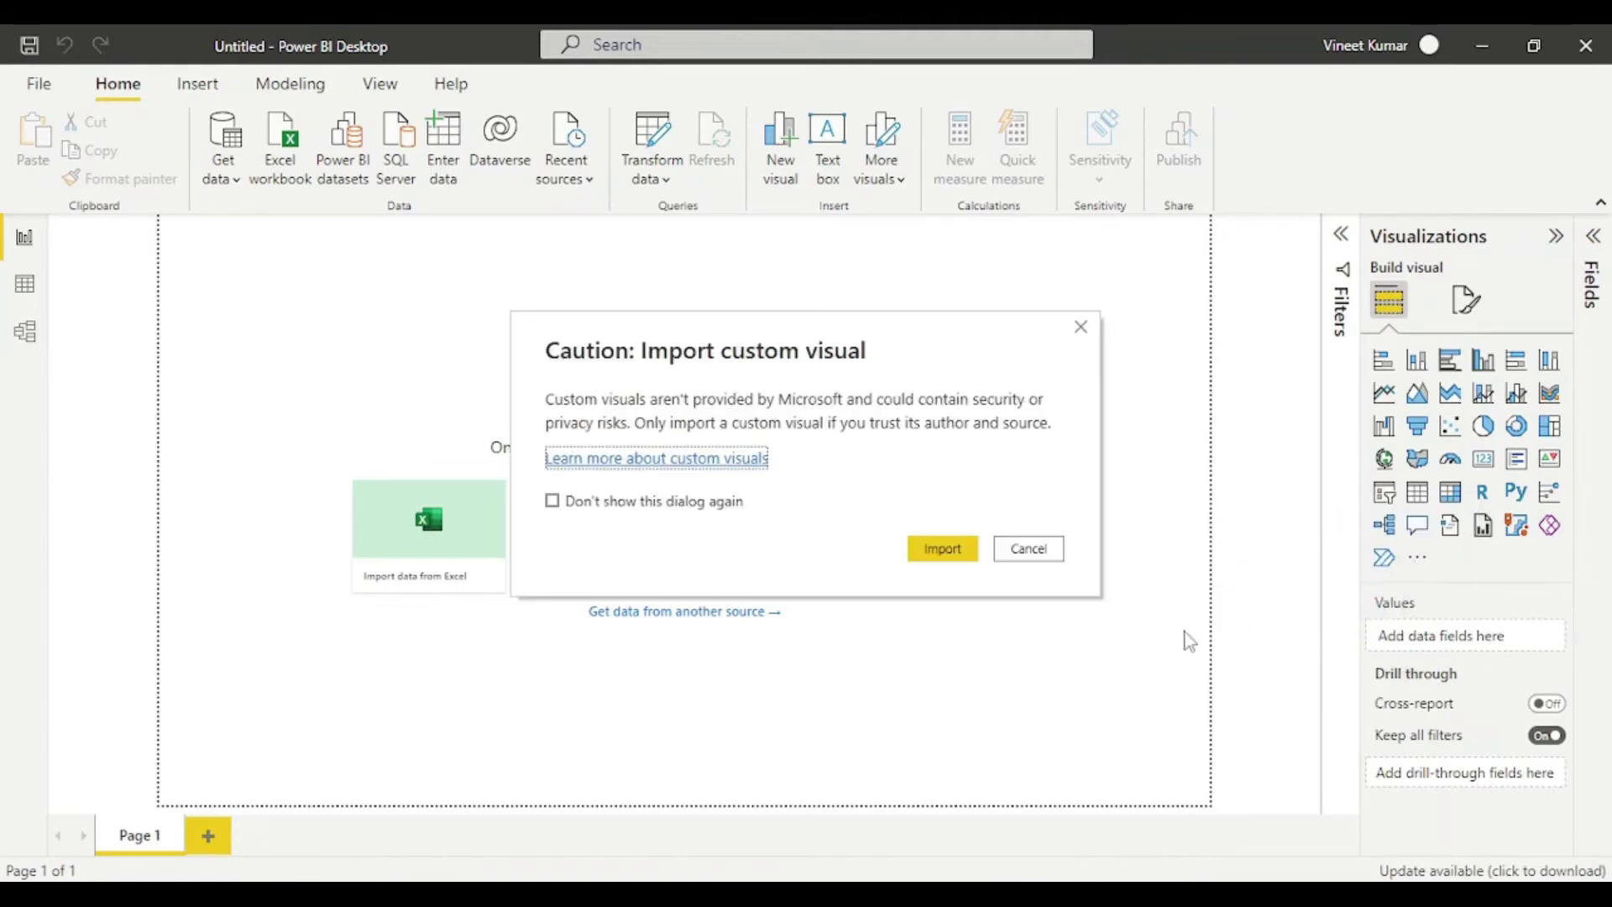
pyautogui.click(940, 550)
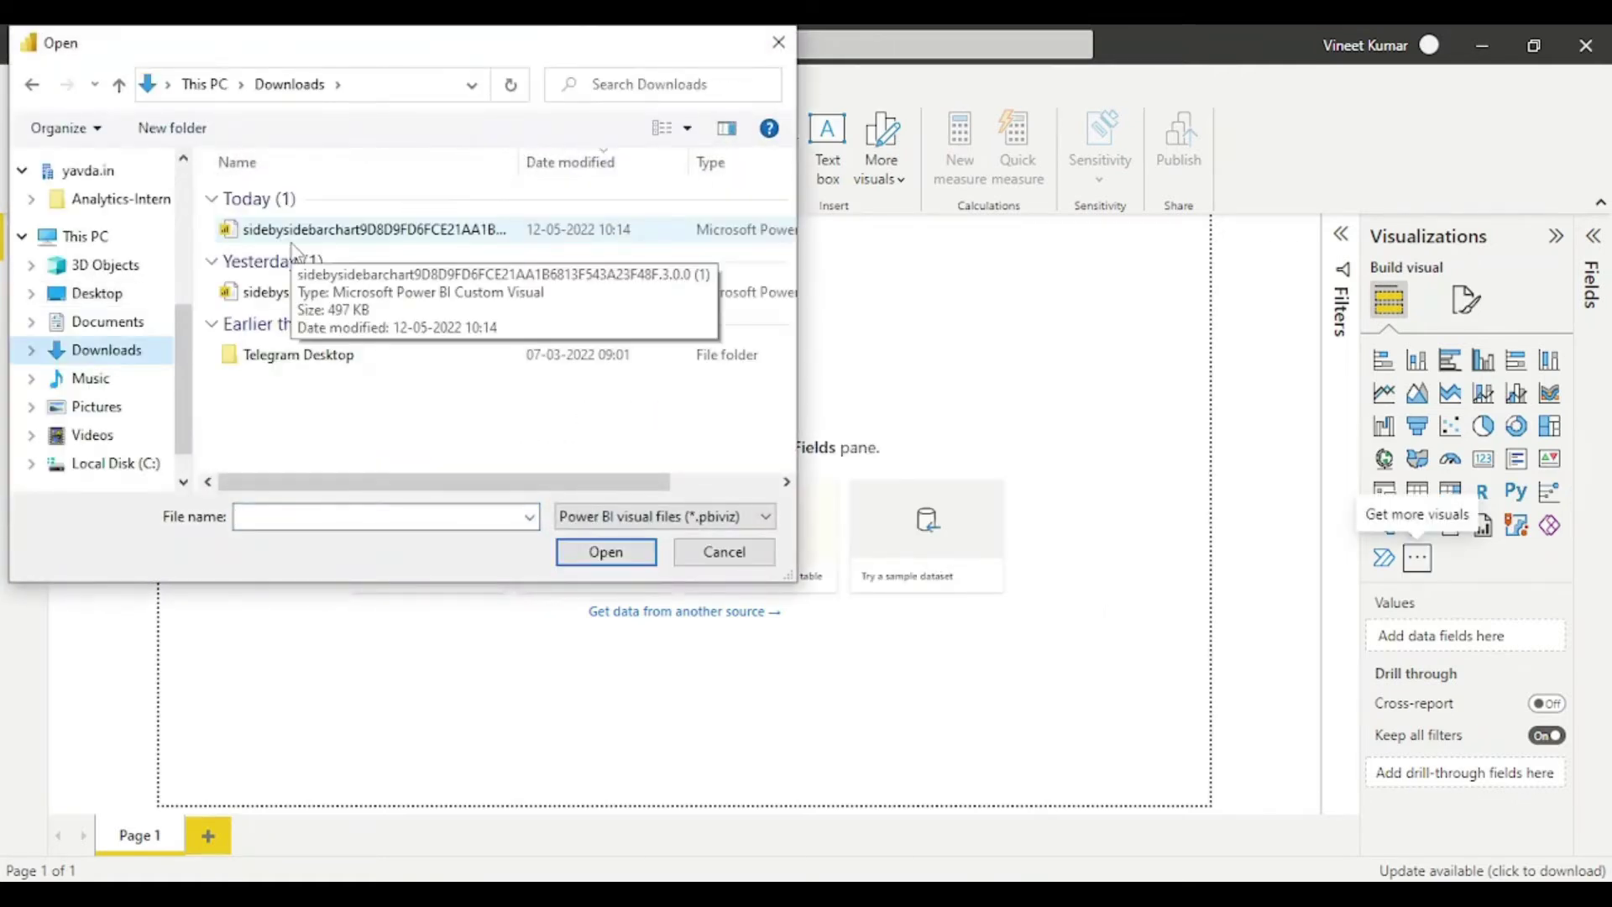
pyautogui.click(334, 233)
pyautogui.click(617, 559)
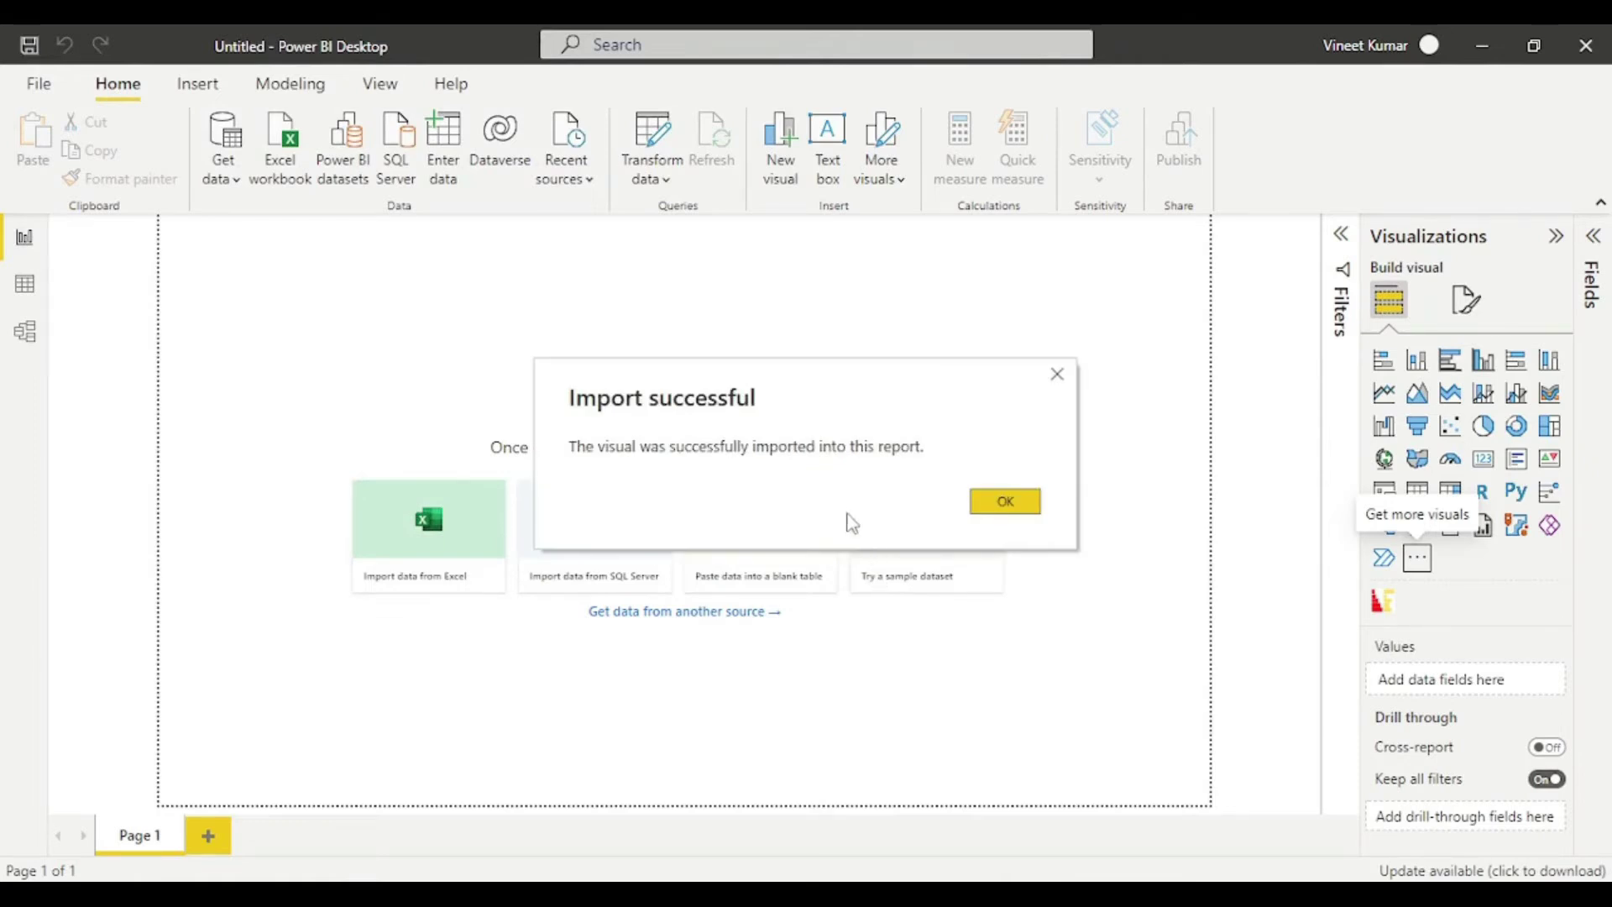
# Add a Side-By-Side Bar Chart visual to the page and stretch it across the canvas
pyautogui.click(1005, 503)
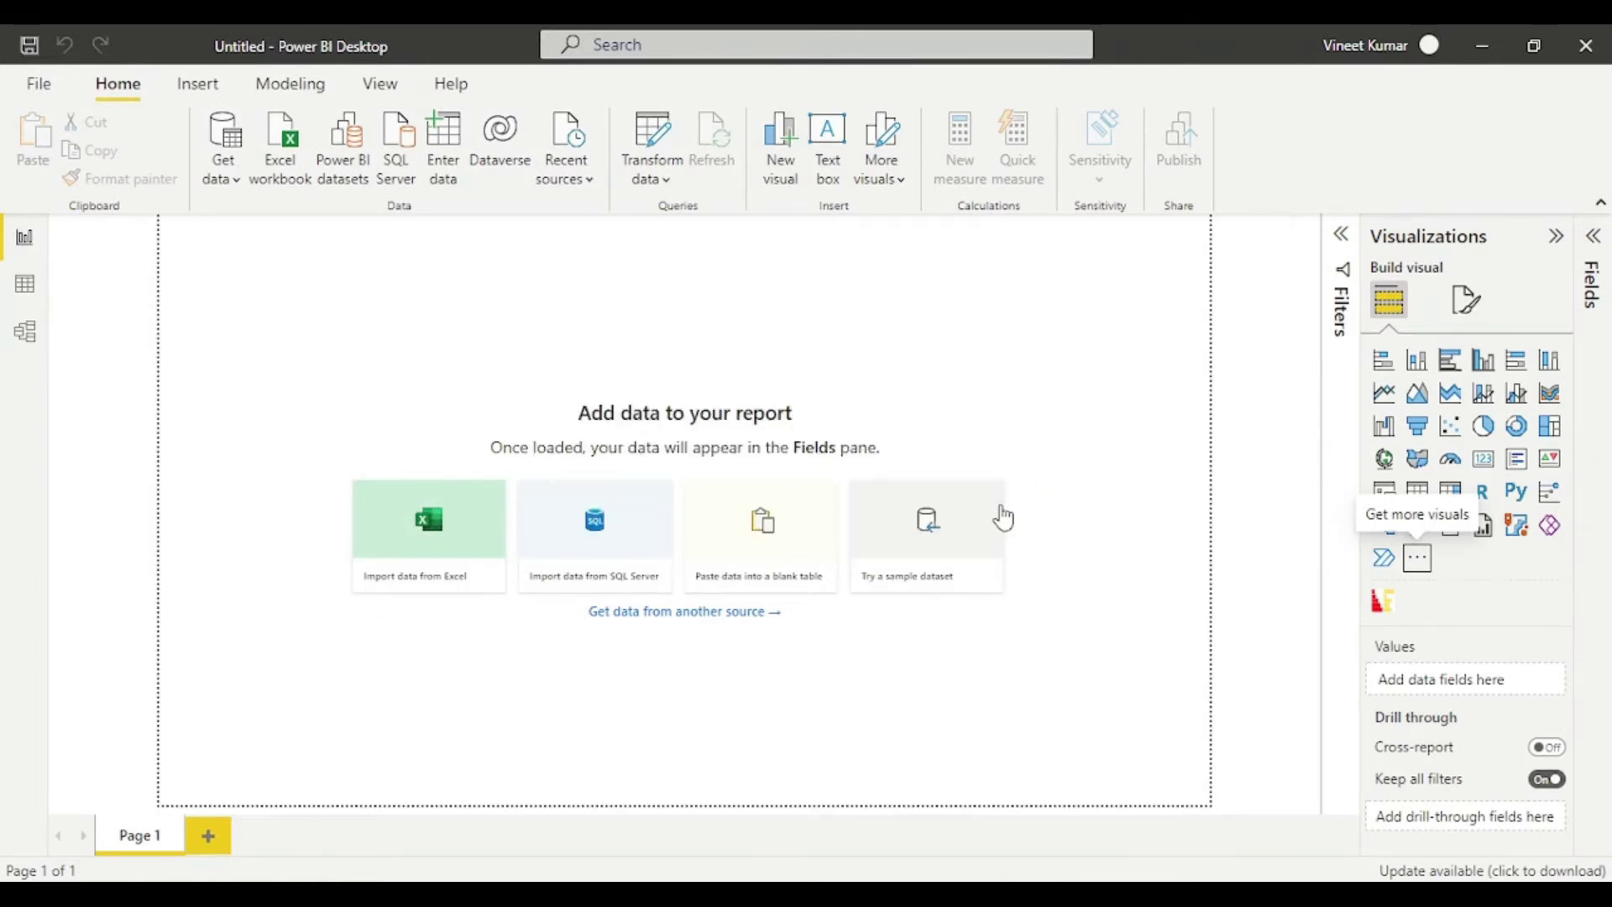
pyautogui.click(1384, 620)
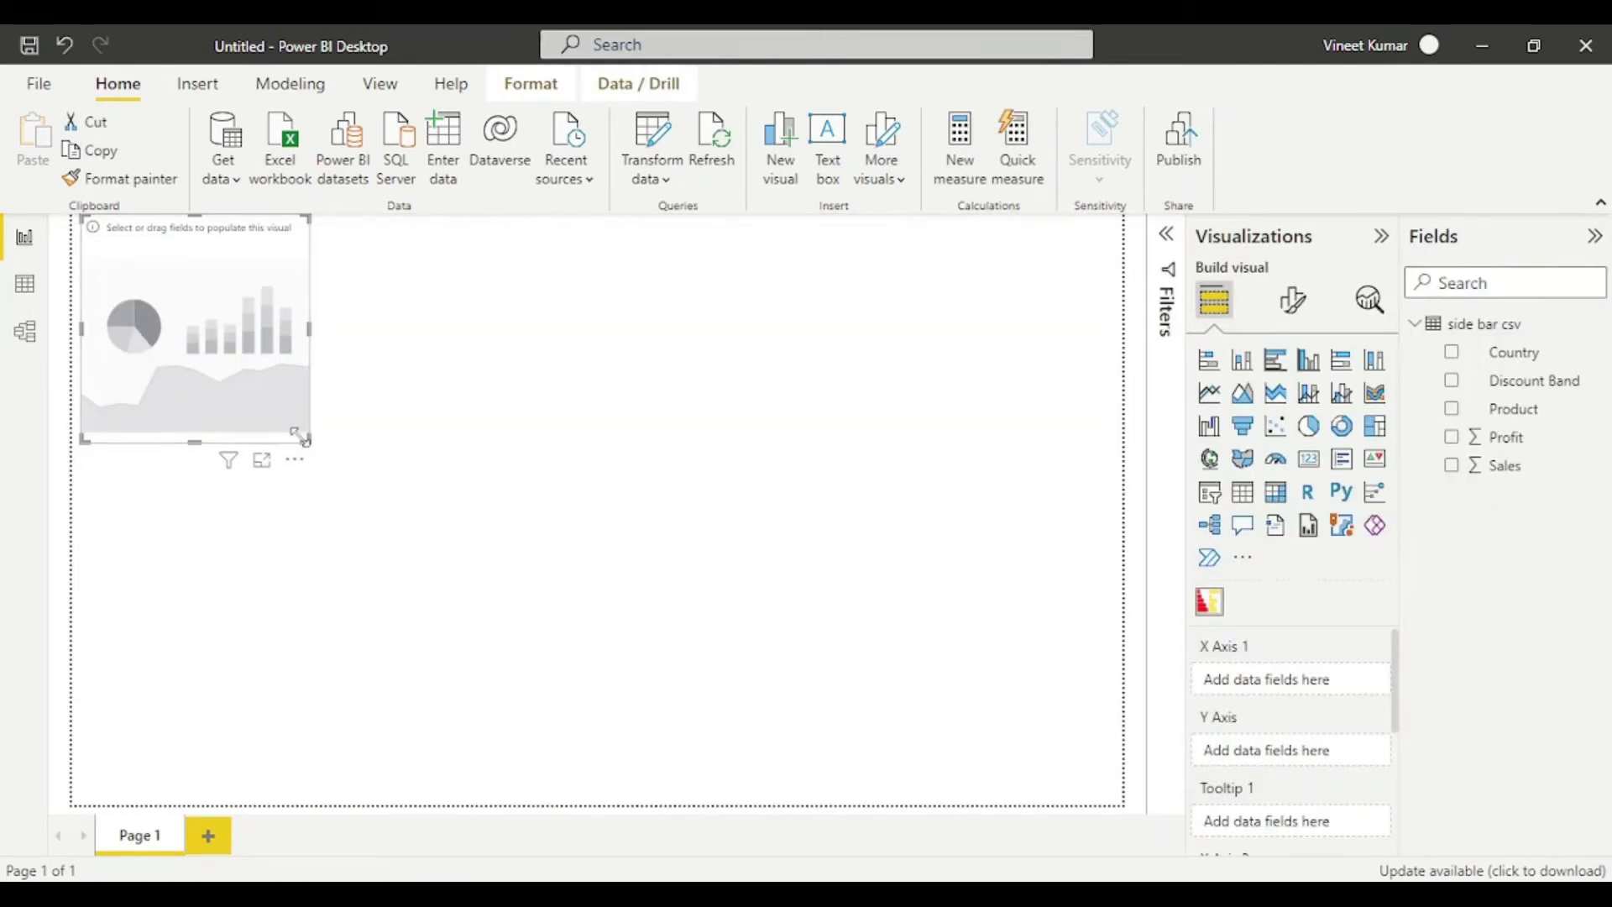
pyautogui.moveTo(302, 438); pyautogui.dragTo(1018, 759)
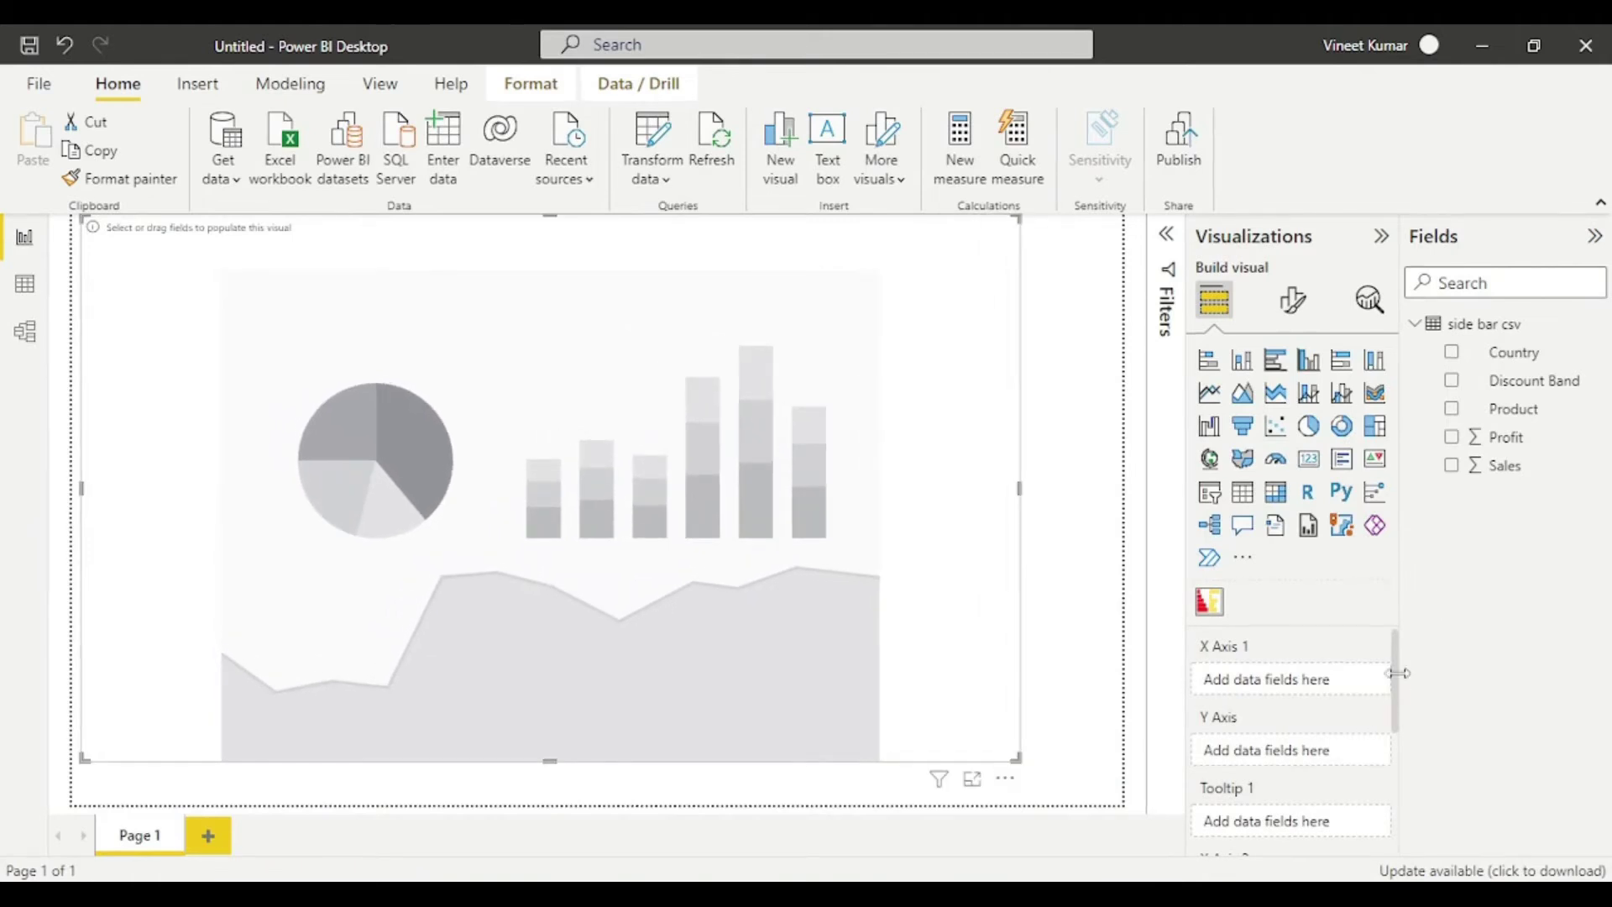
# Assign Country to the Y Axis, Sales to X Axis 1, and Profit to X Axis 2
pyautogui.scroll(-1, 1335, 738)
pyautogui.scroll(1, 1335, 738)
pyautogui.moveTo(1465, 351); pyautogui.dragTo(1257, 735)
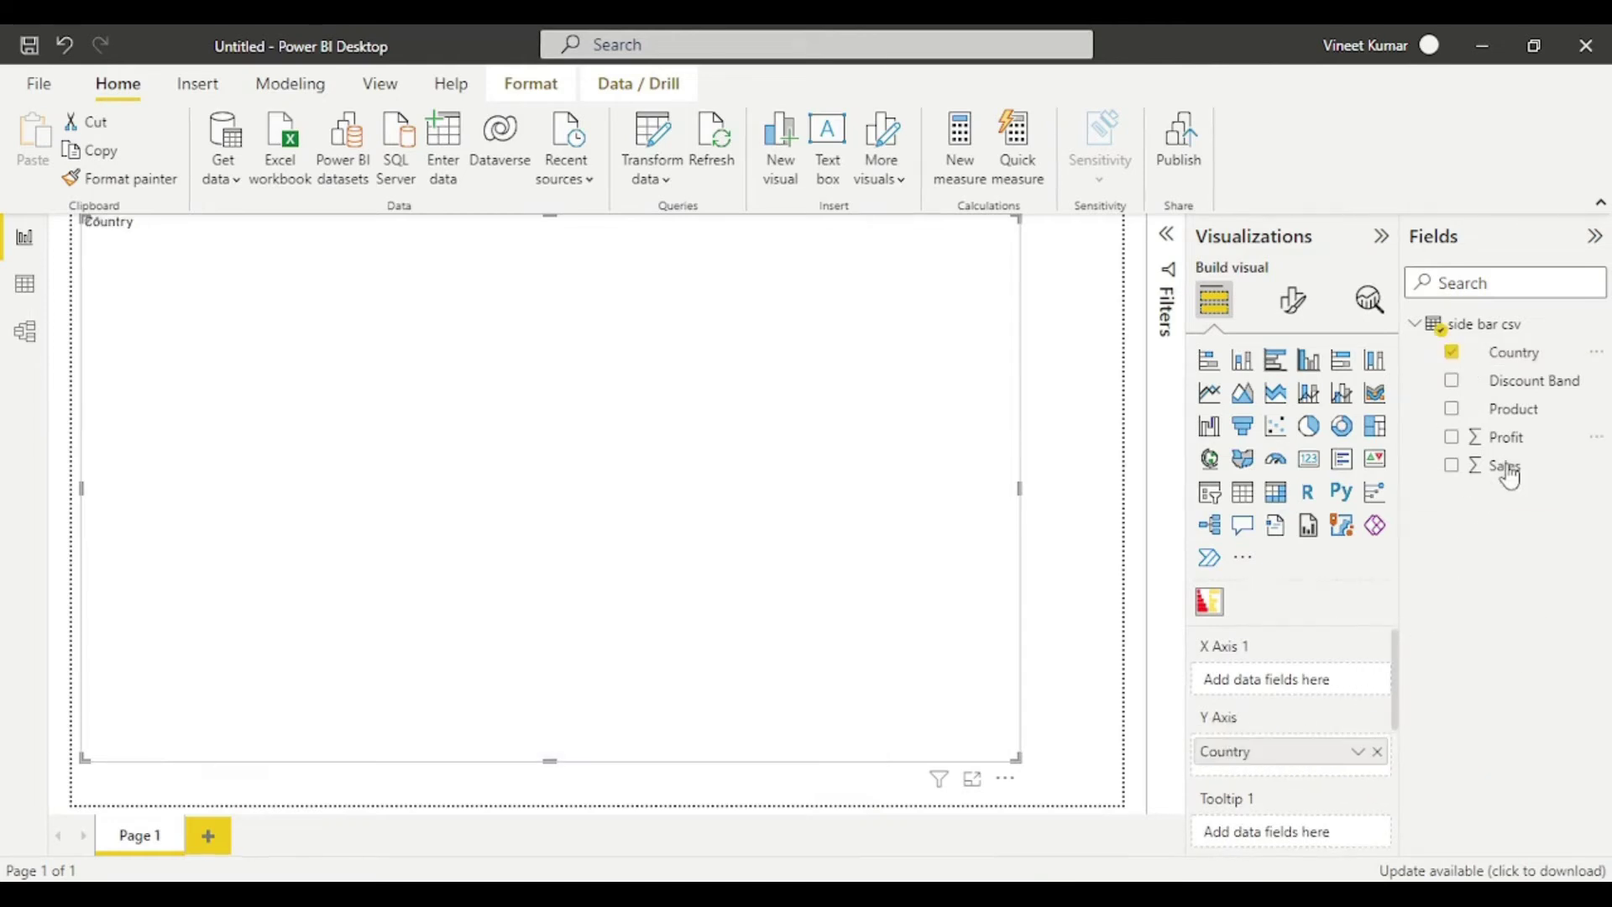
pyautogui.moveTo(1504, 465); pyautogui.dragTo(1284, 685)
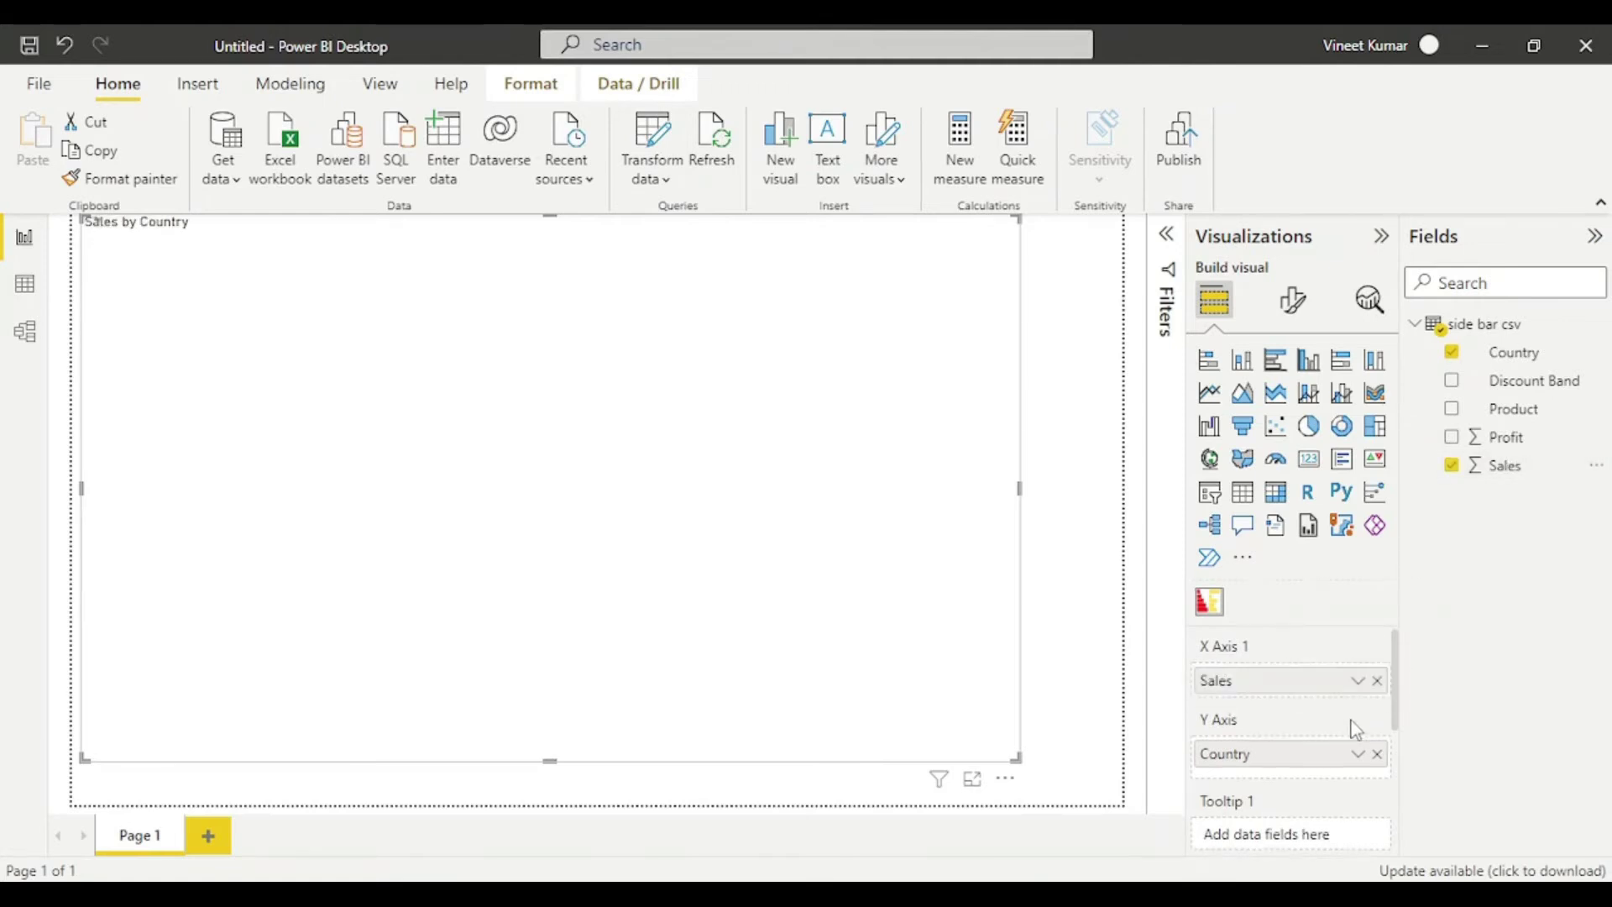
pyautogui.scroll(-5, 1356, 726)
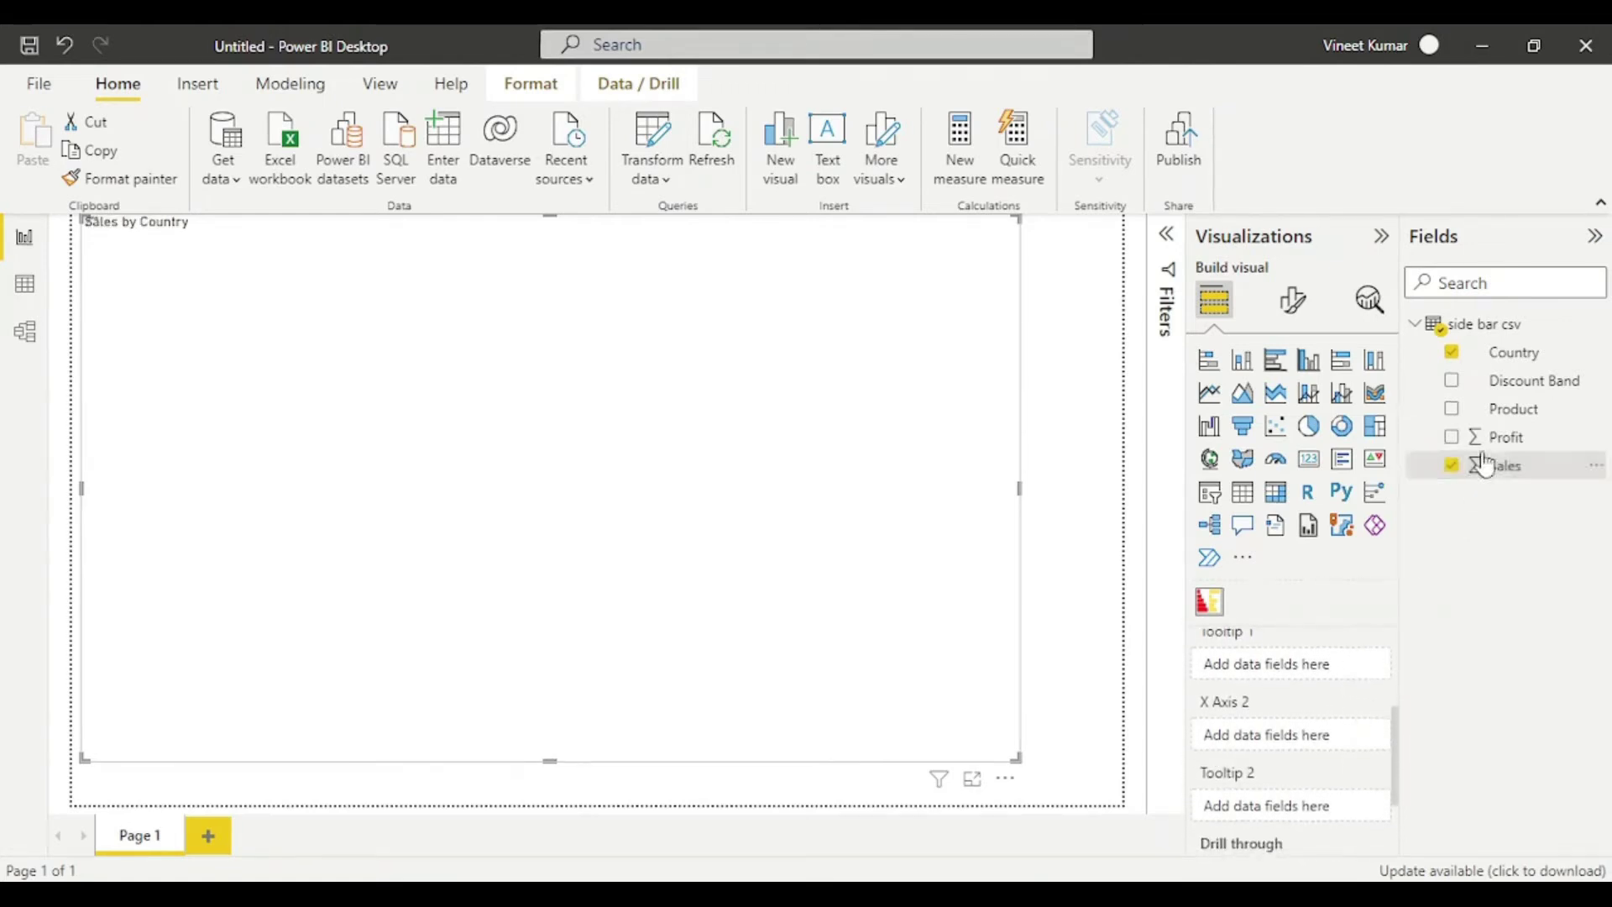
pyautogui.moveTo(1514, 436); pyautogui.dragTo(1306, 730)
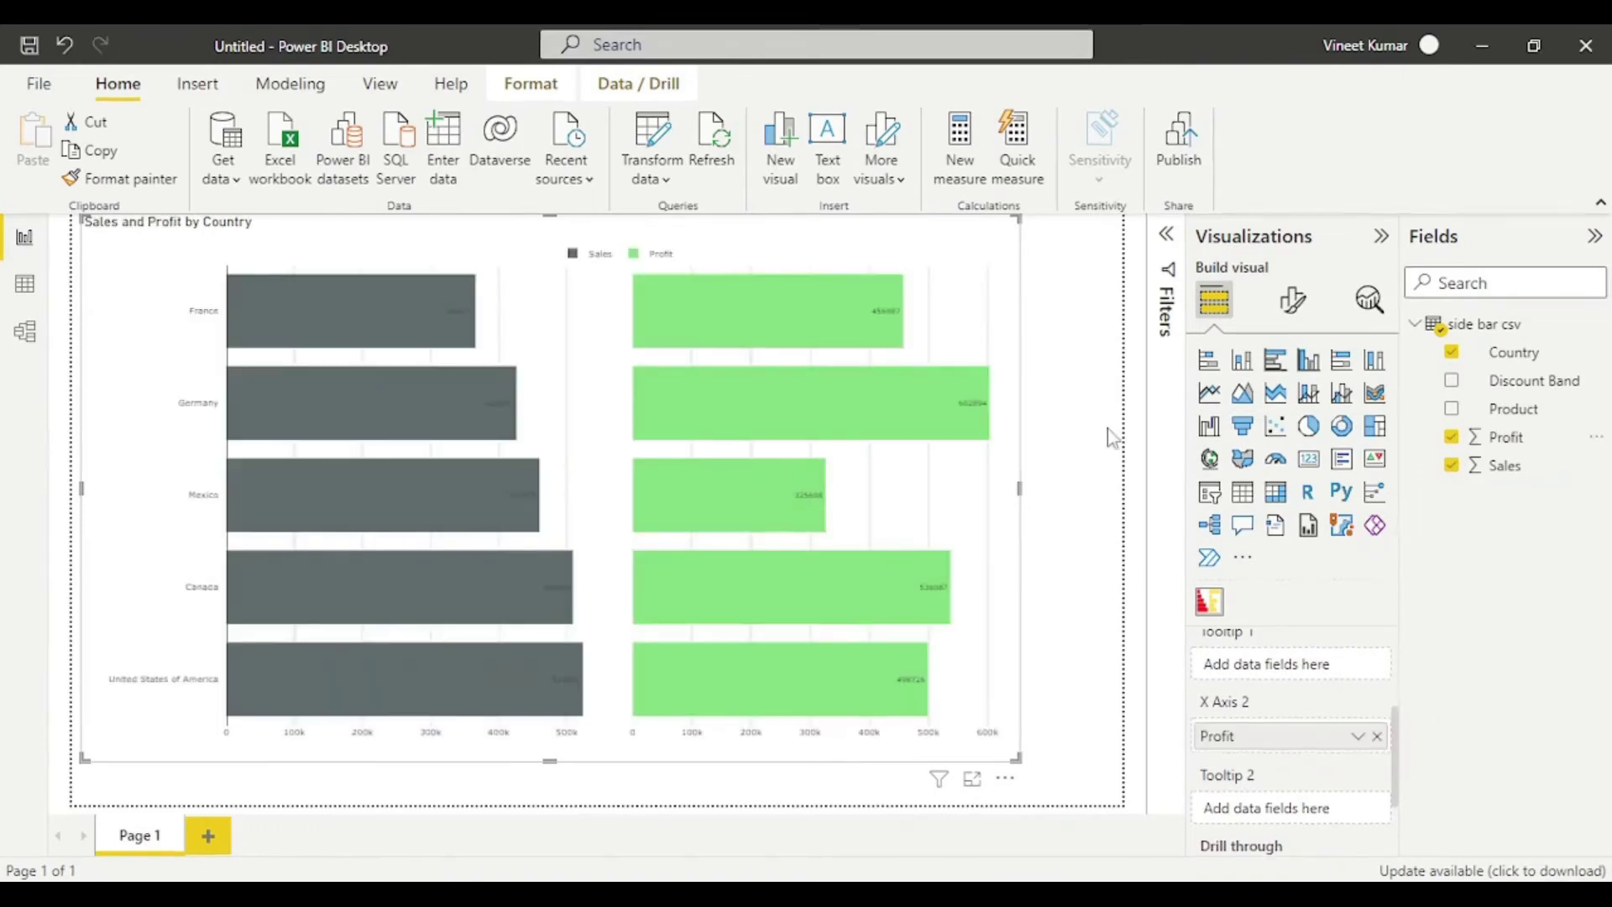
# Raise the Chart font size to 11 in Format visual
pyautogui.click(1289, 303)
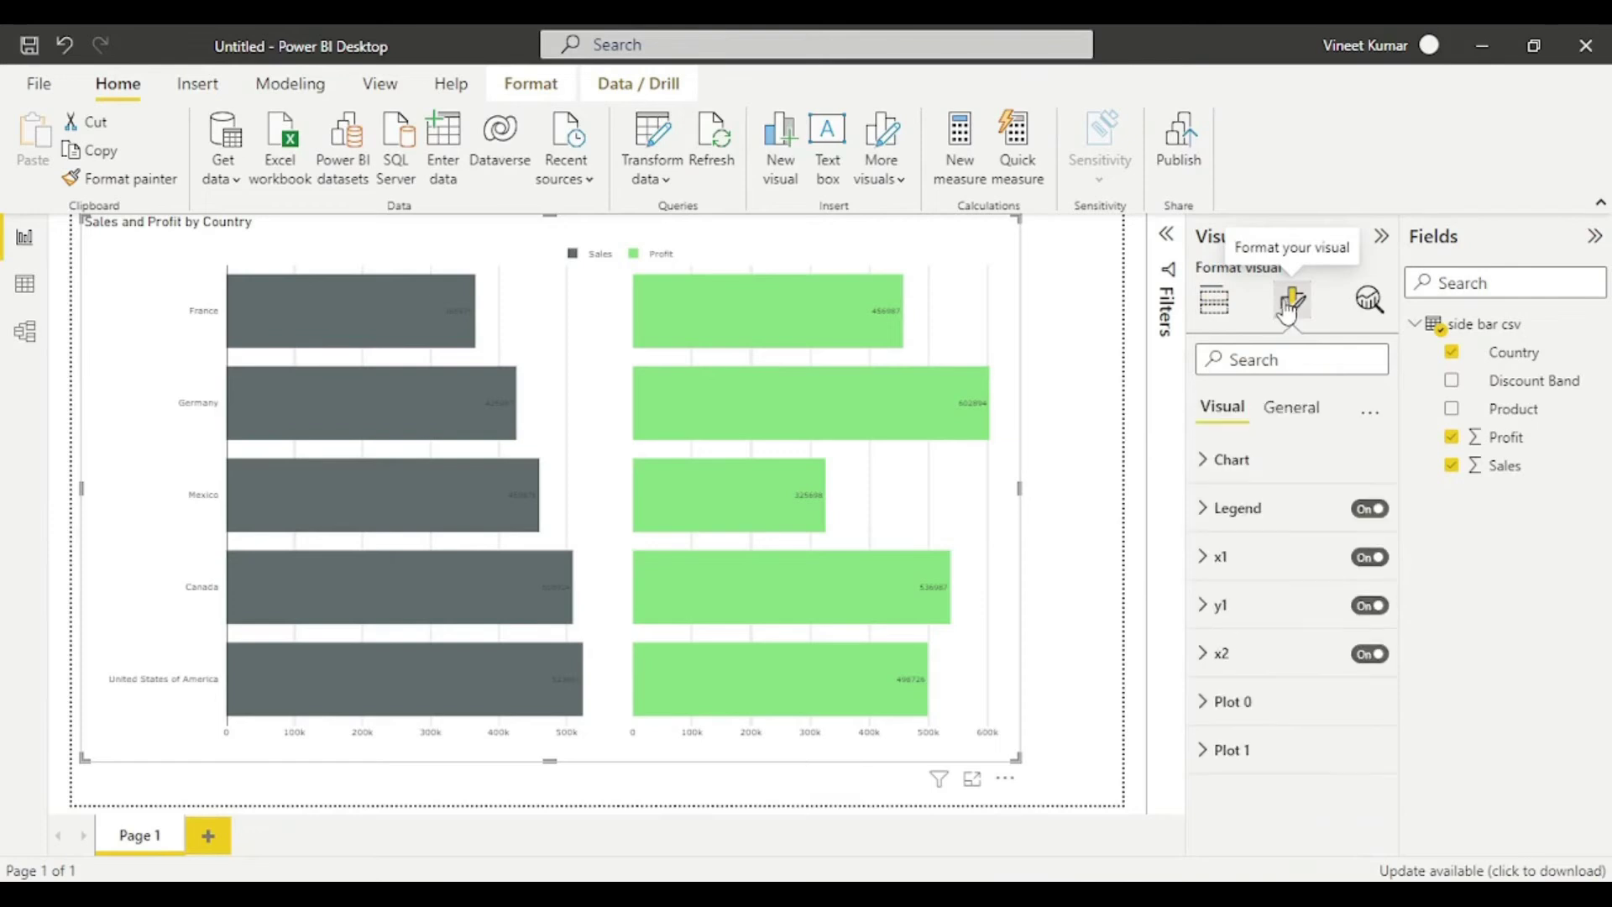
pyautogui.click(1201, 461)
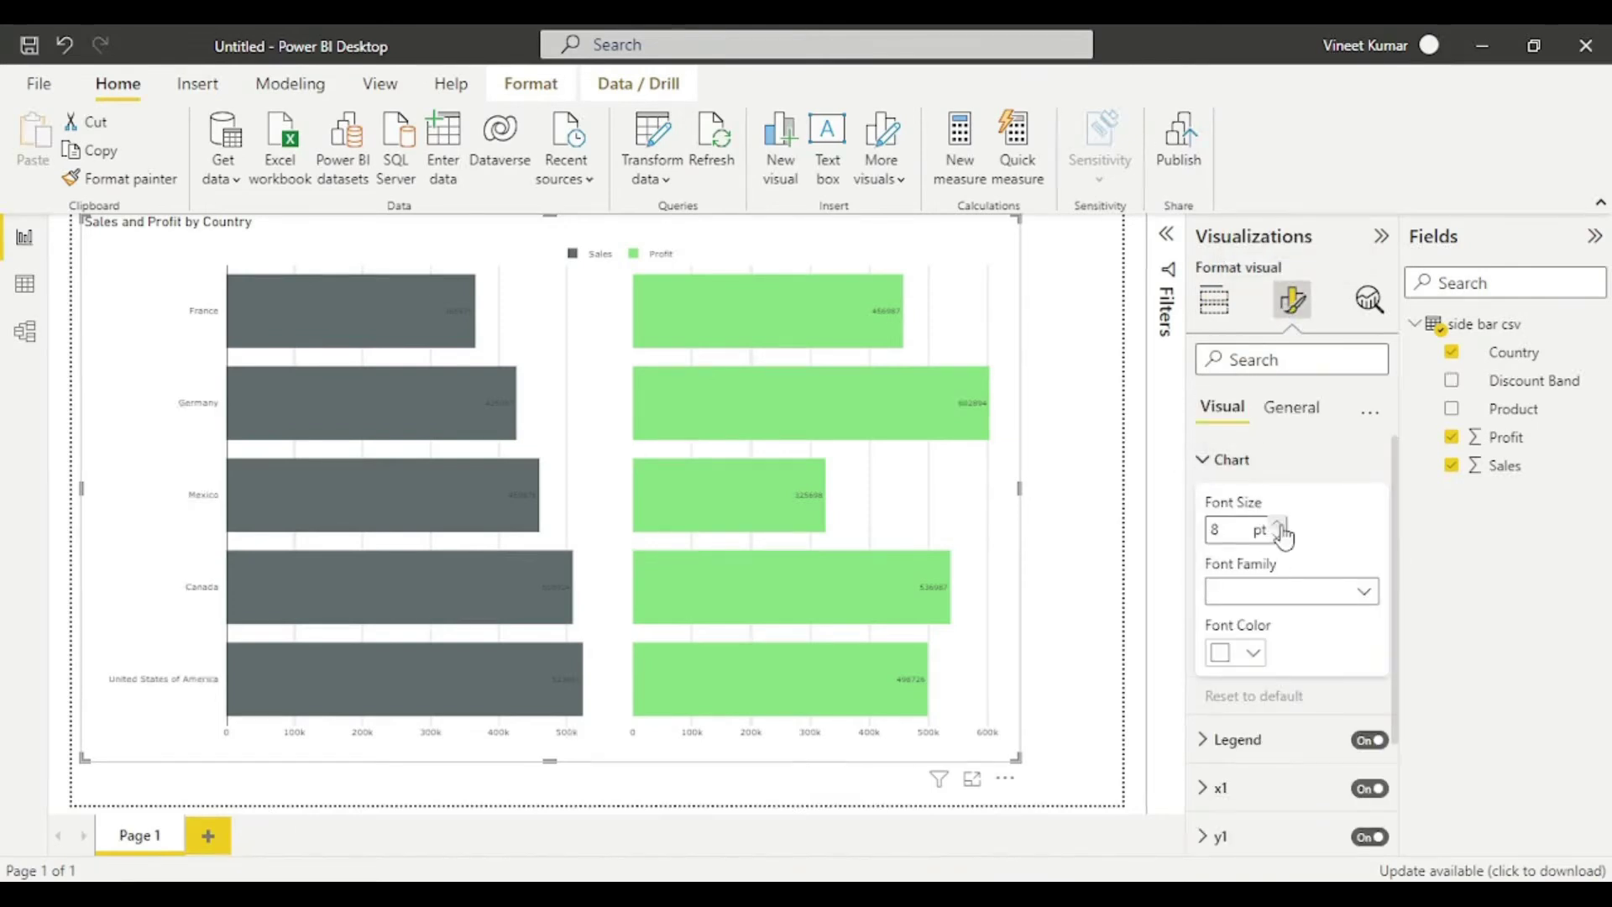
pyautogui.click(1280, 525)
pyautogui.click(1282, 526)
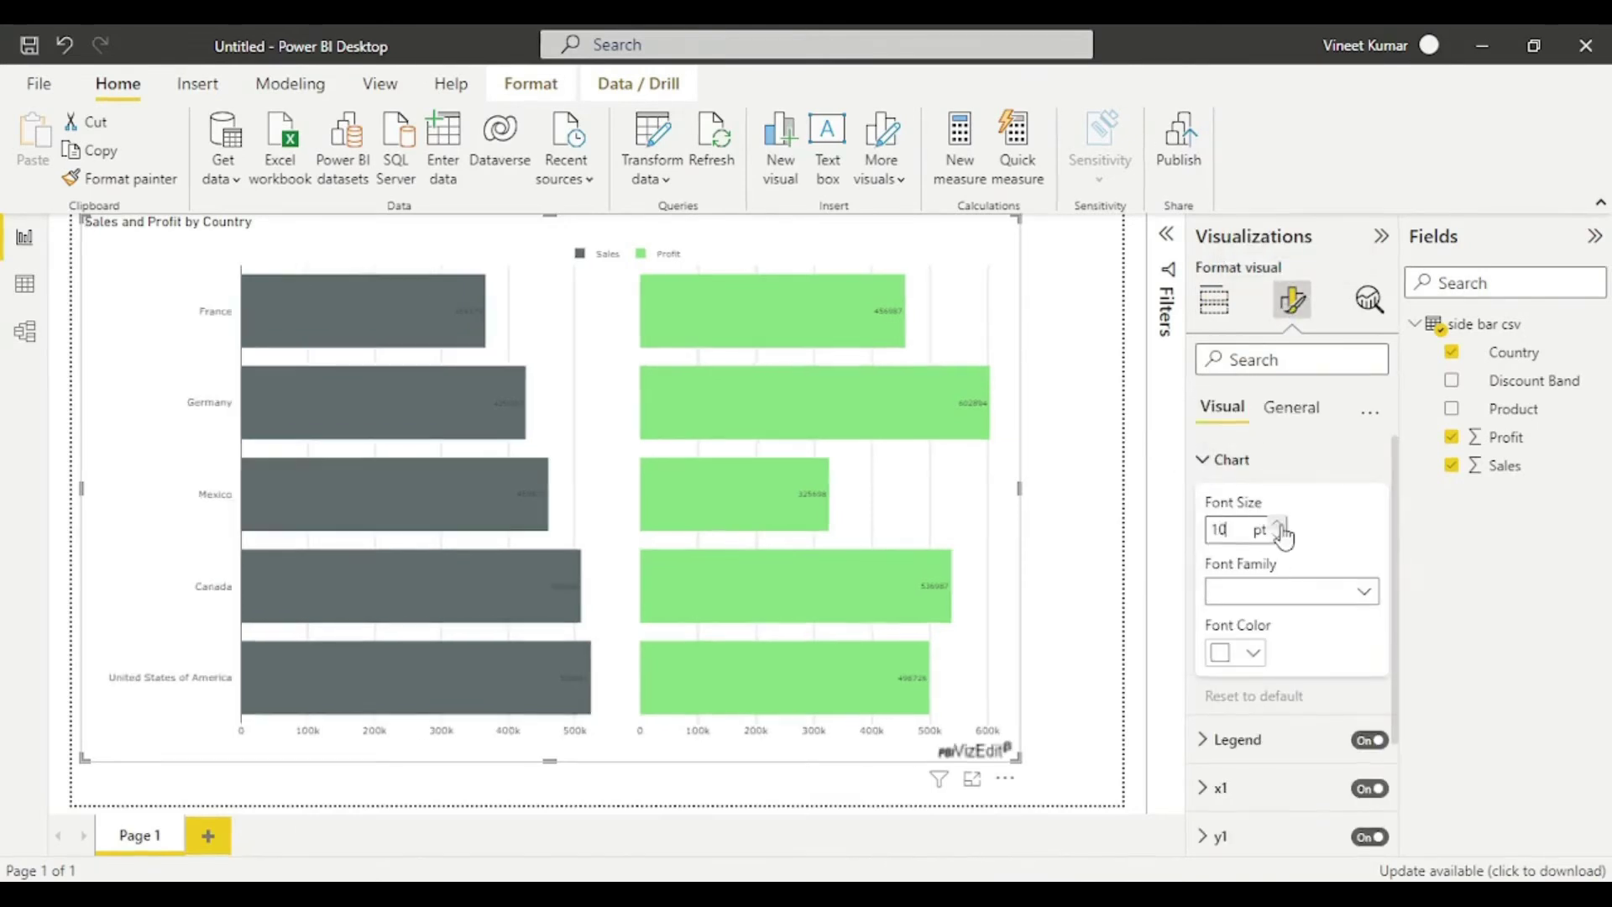
pyautogui.click(1282, 526)
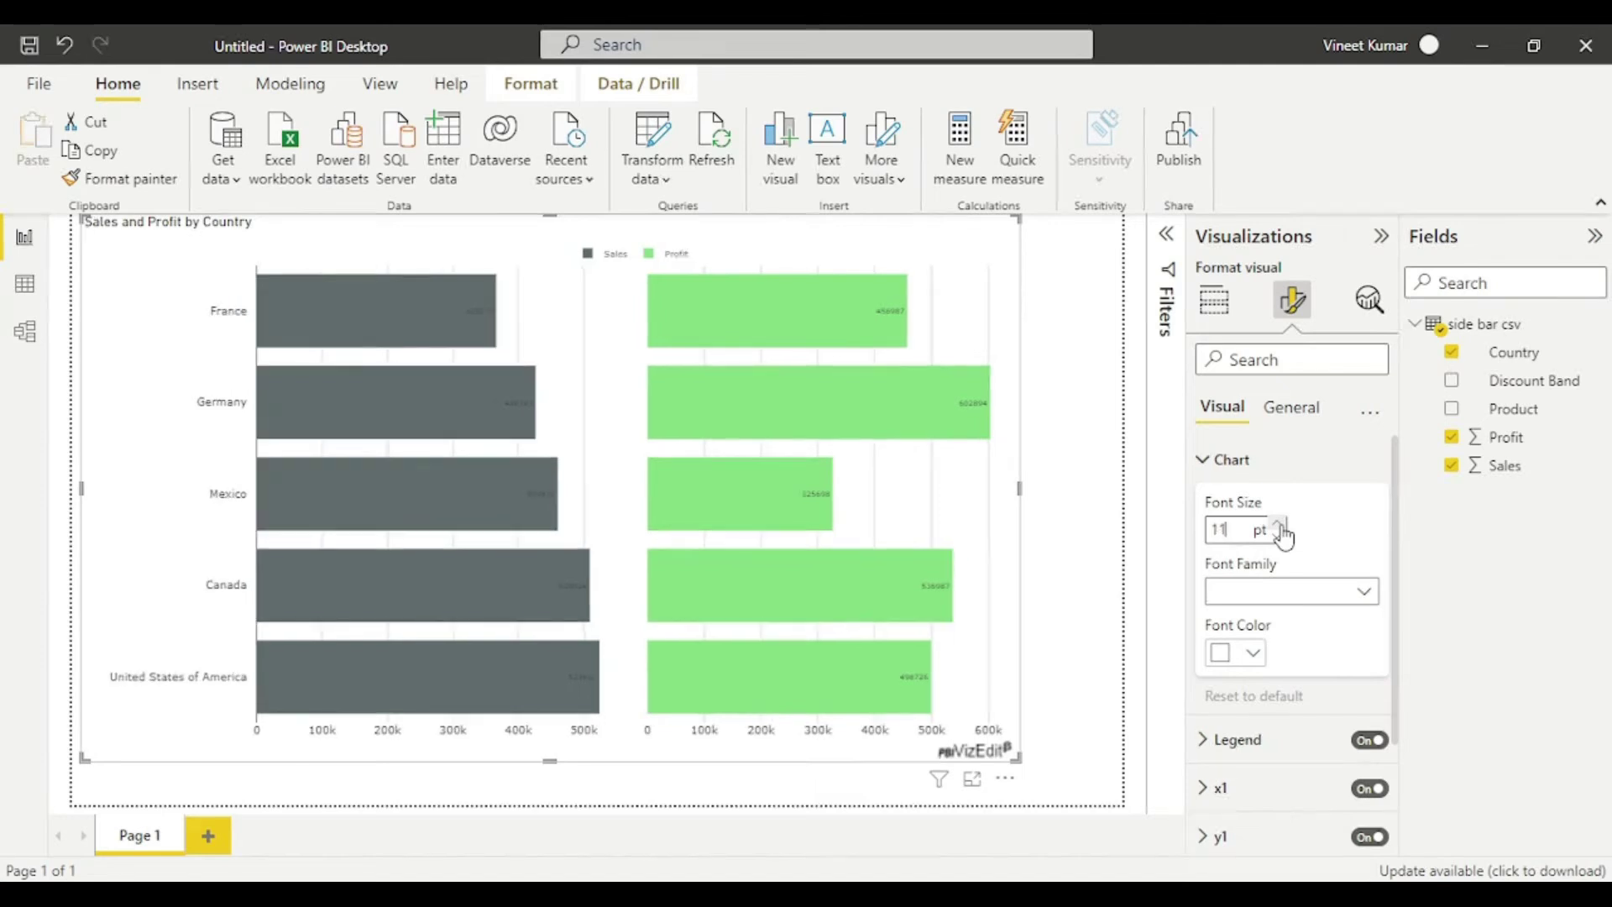
pyautogui.click(1206, 466)
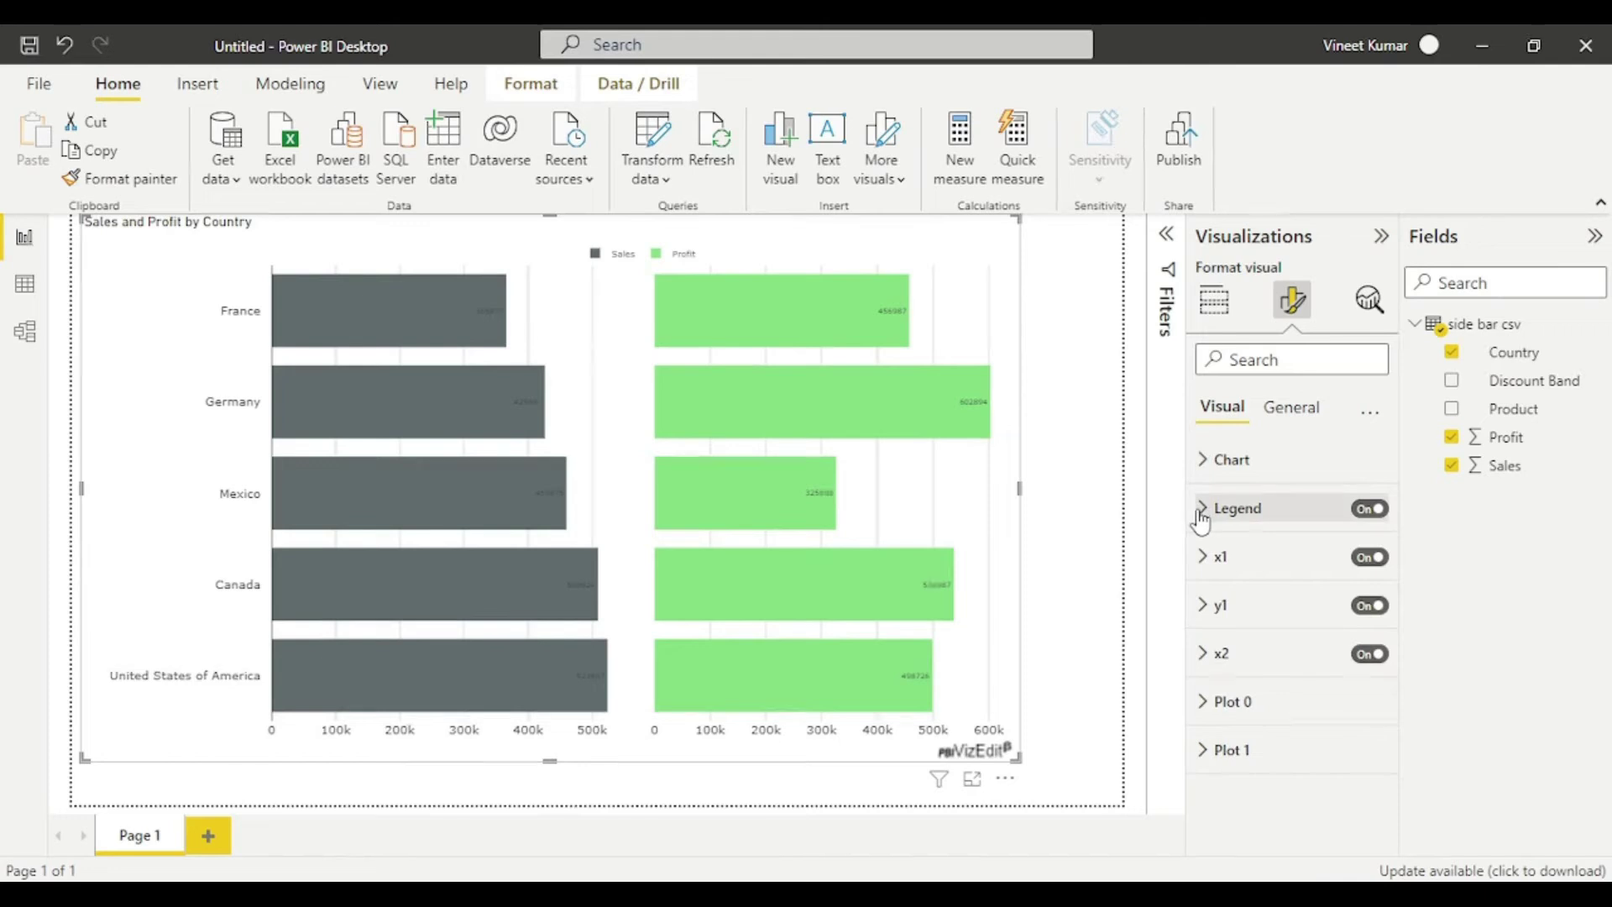
# Raise the Legend text size to 11 pt
pyautogui.click(1201, 514)
pyautogui.scroll(-1, 1317, 748)
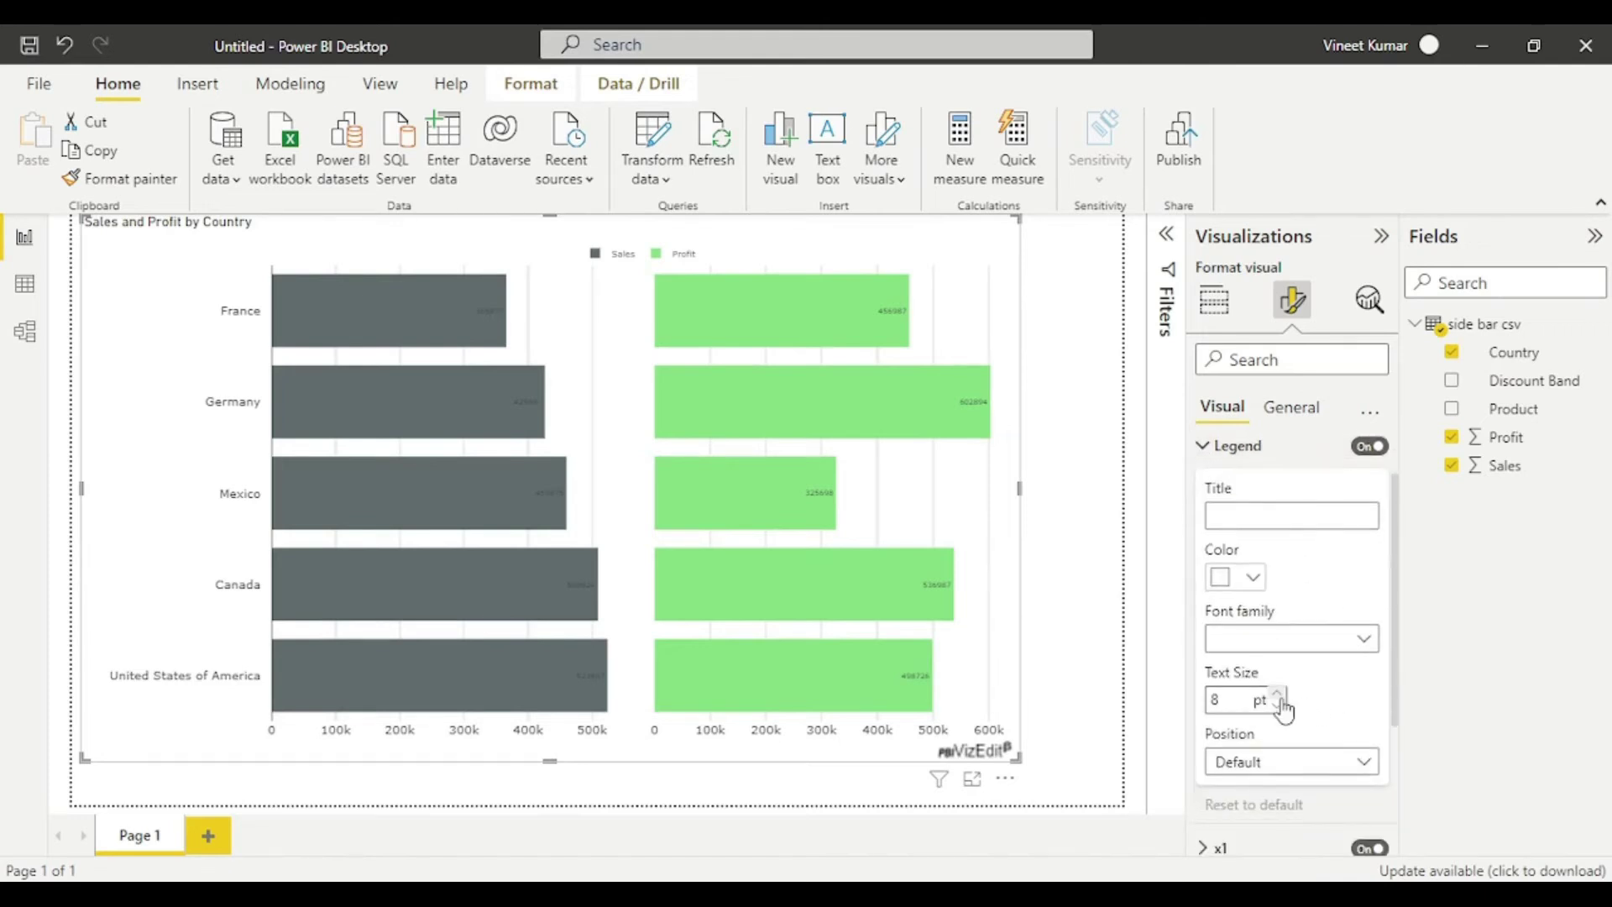
pyautogui.click(1278, 695)
pyautogui.click(1277, 695)
pyautogui.click(1278, 695)
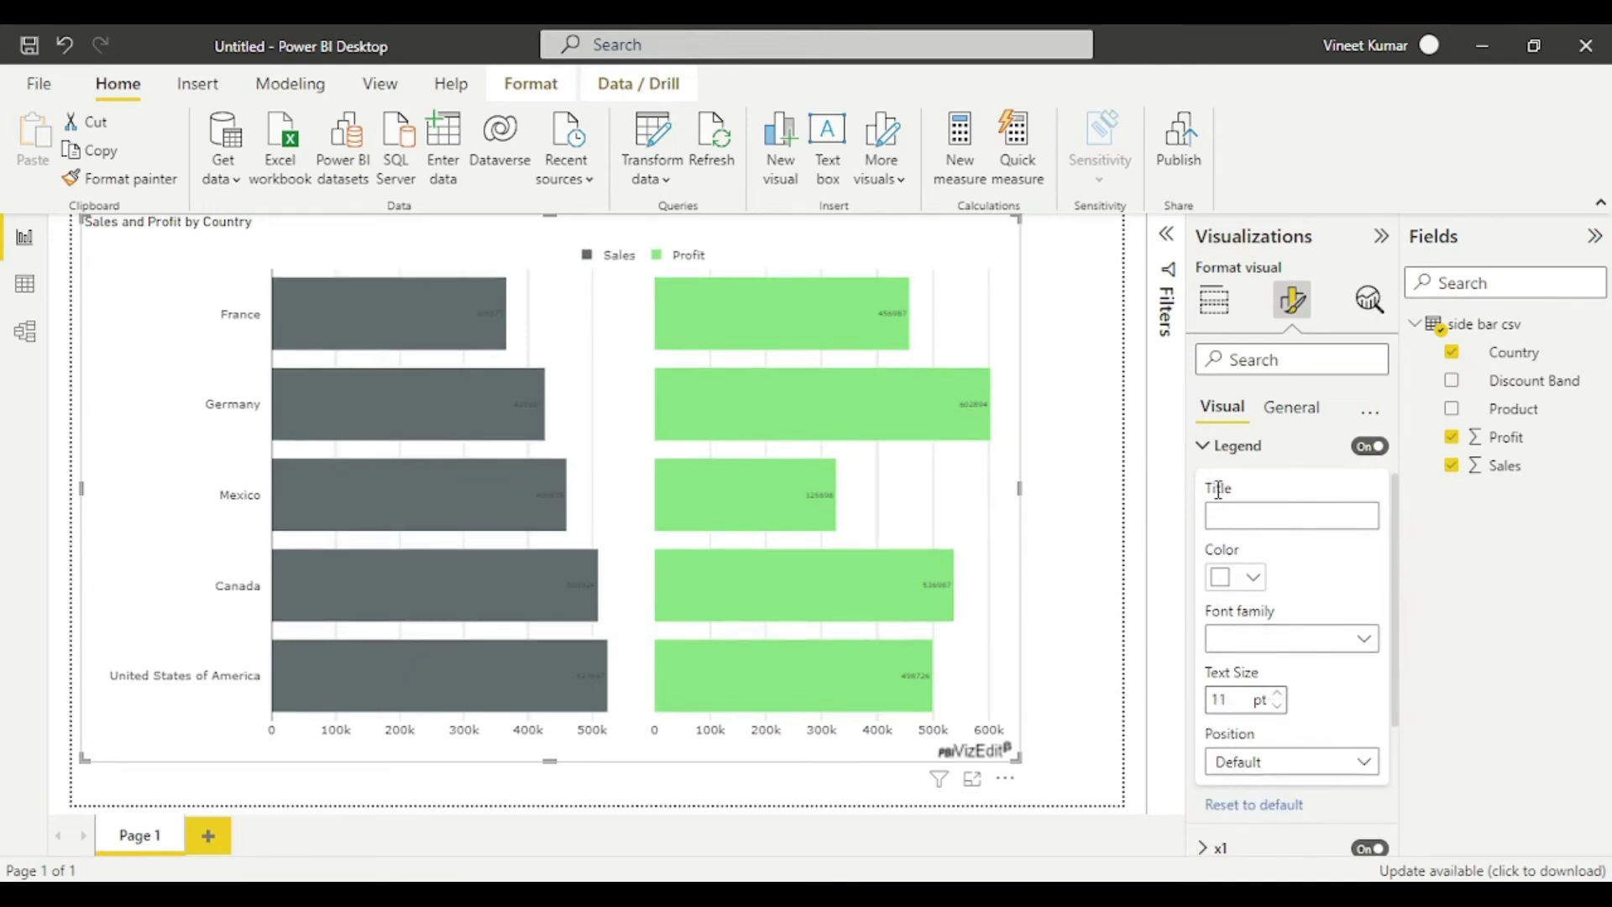
pyautogui.click(1203, 446)
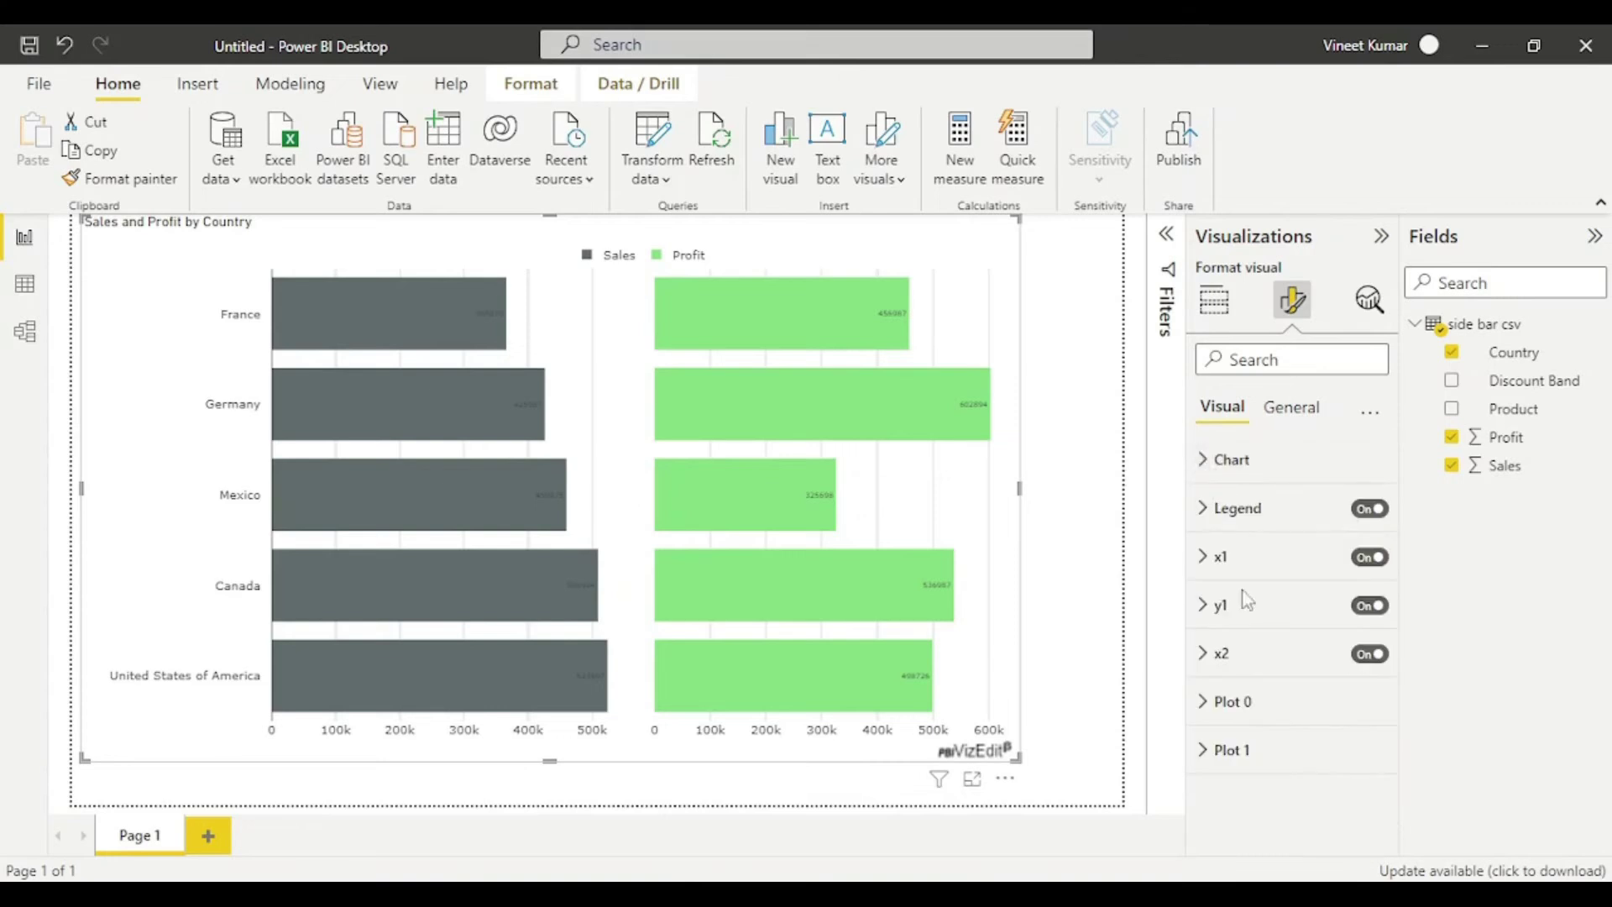
# Turn off the gridlines on the Sales (x1) axis
pyautogui.click(1204, 562)
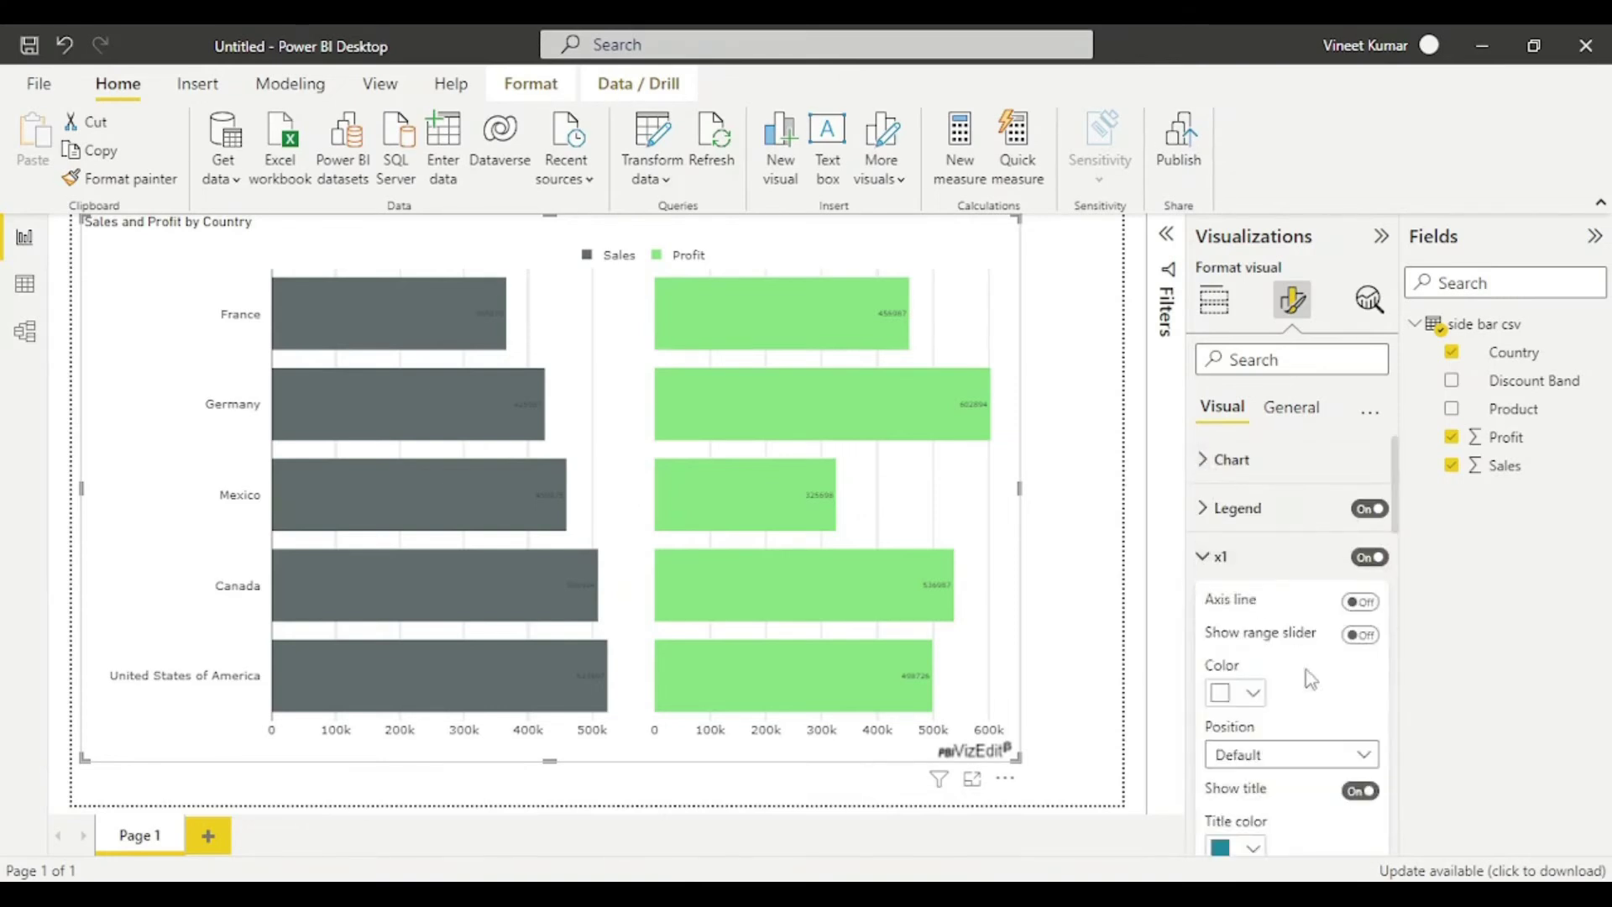
pyautogui.scroll(-5, 1336, 708)
pyautogui.scroll(5, 1336, 709)
pyautogui.scroll(-10, 1337, 709)
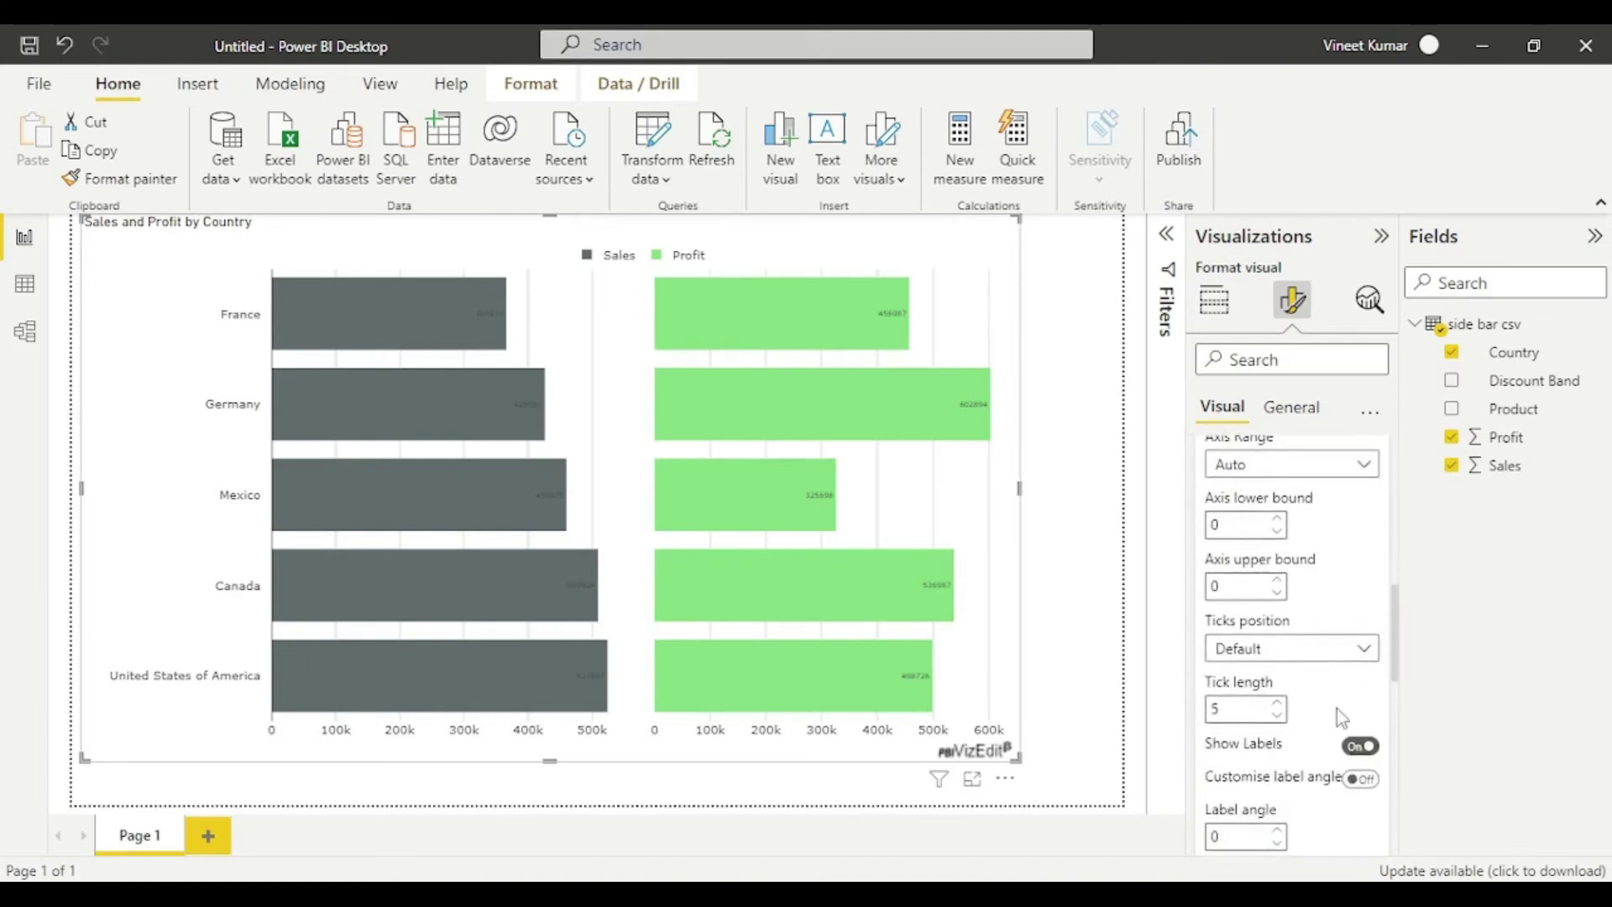
pyautogui.scroll(-10, 1338, 709)
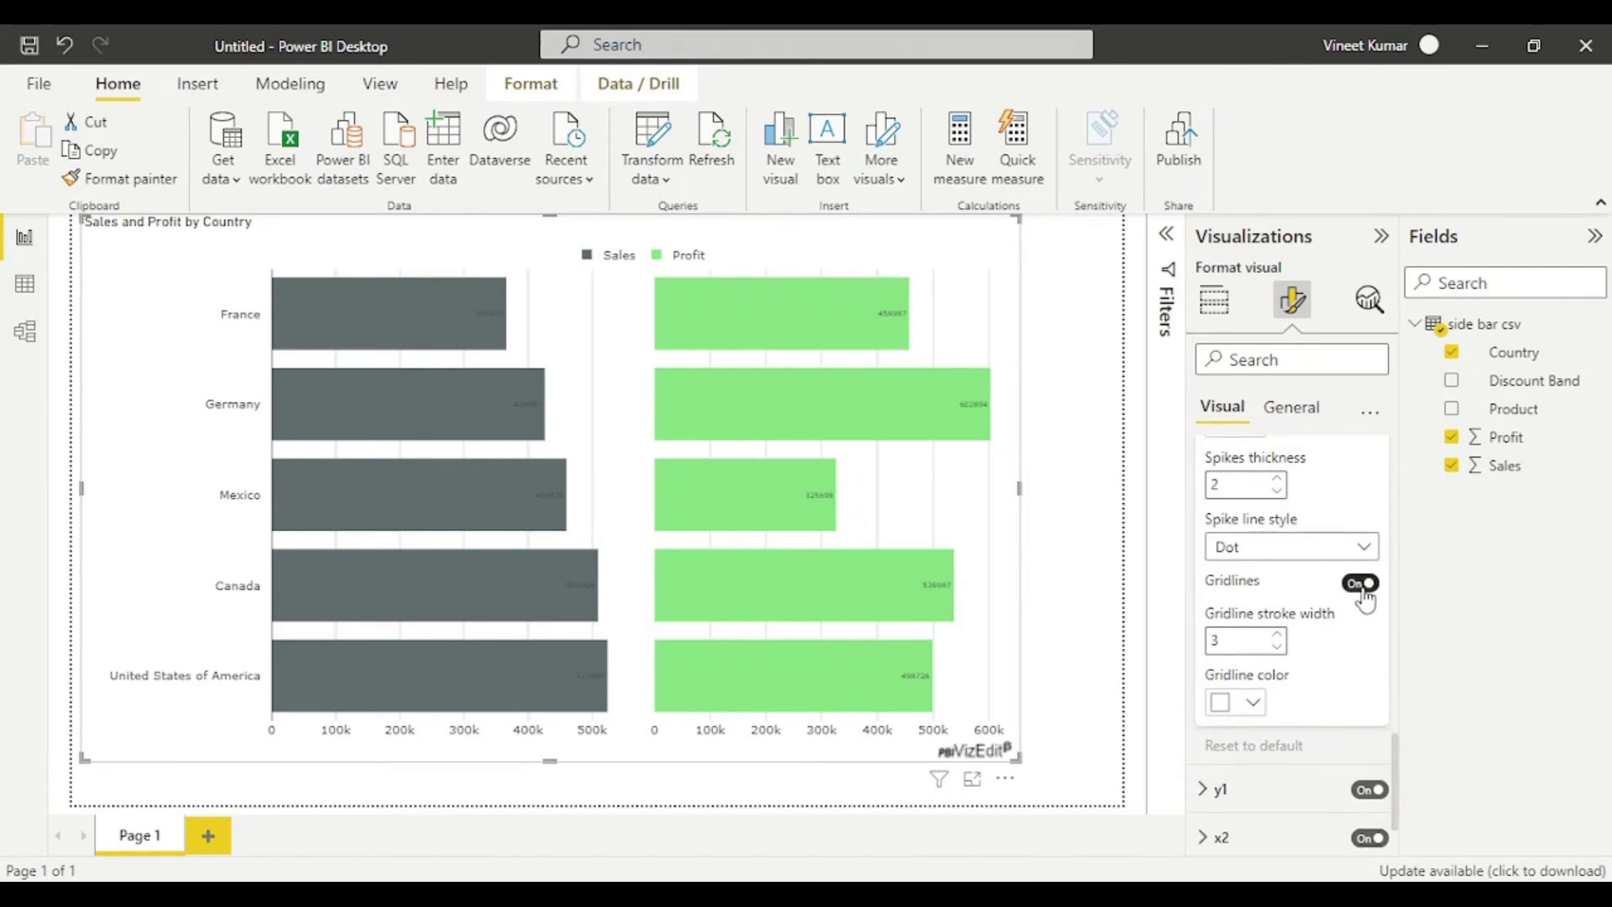
pyautogui.click(1362, 588)
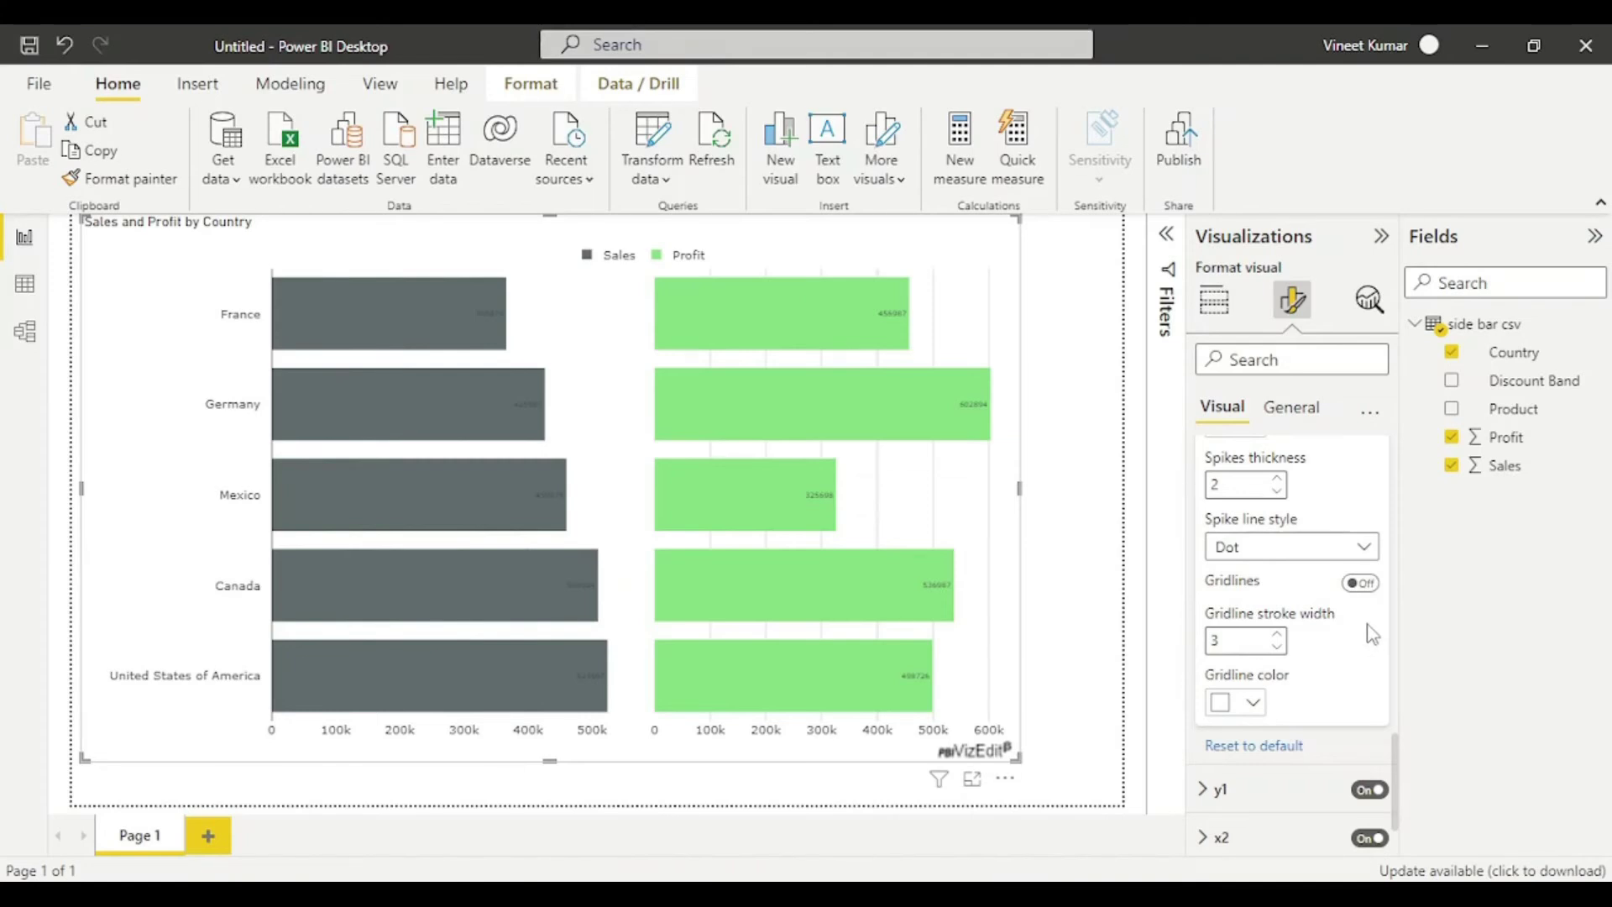
# Turn off the gridlines on the Profit (x2) axis as well
pyautogui.scroll(-1, 1254, 814)
pyautogui.scroll(-3, 1254, 815)
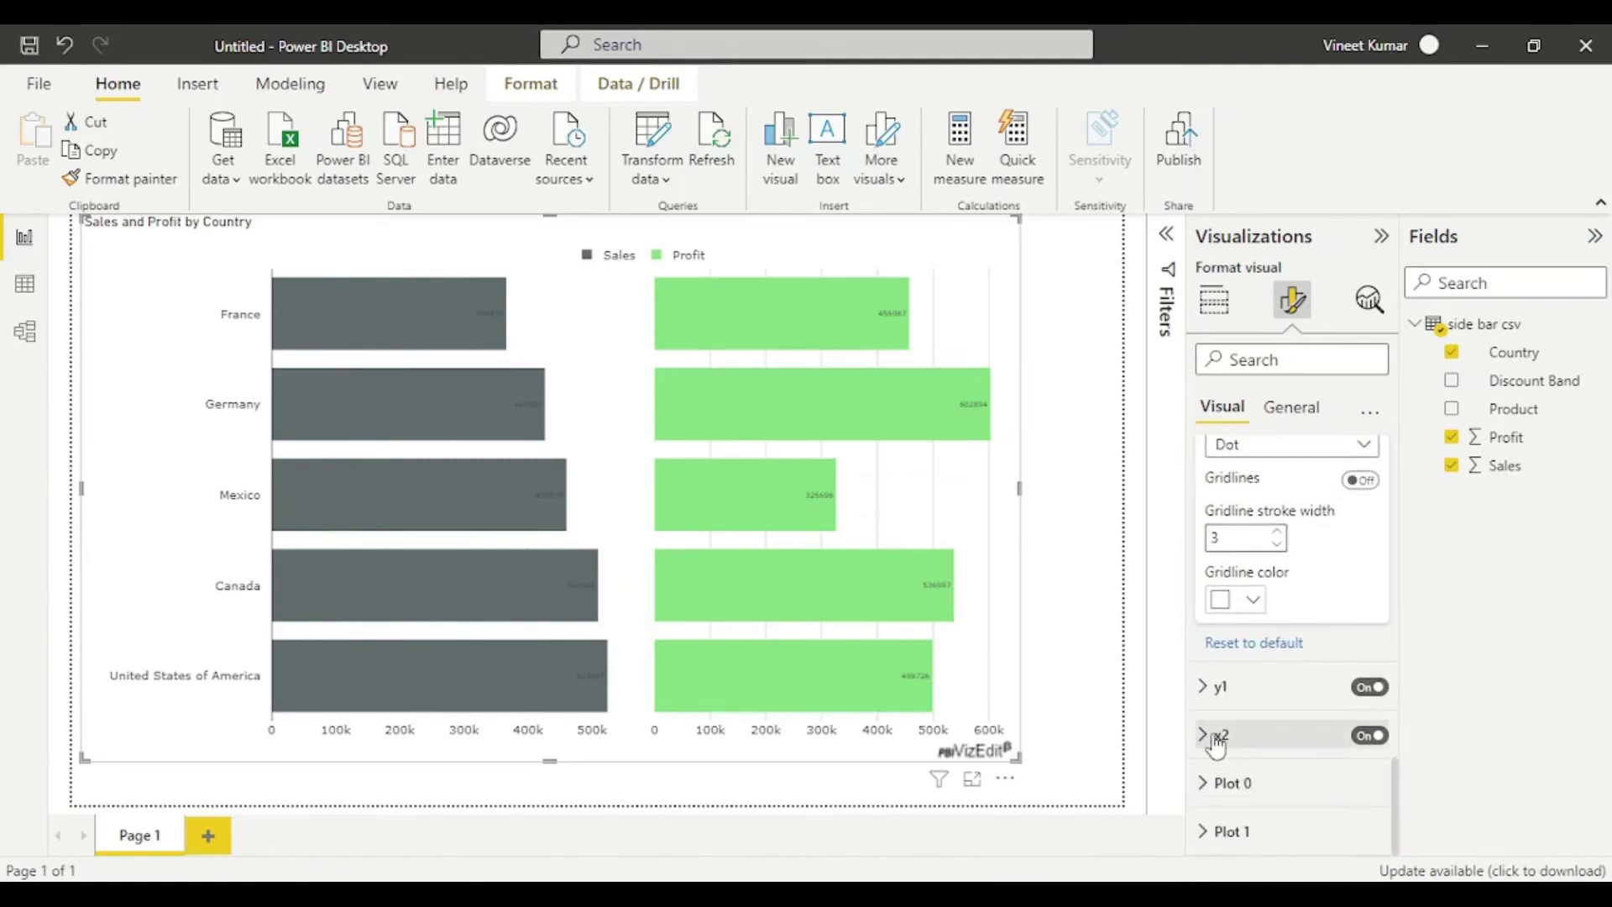
pyautogui.click(1272, 743)
pyautogui.scroll(-10, 1275, 753)
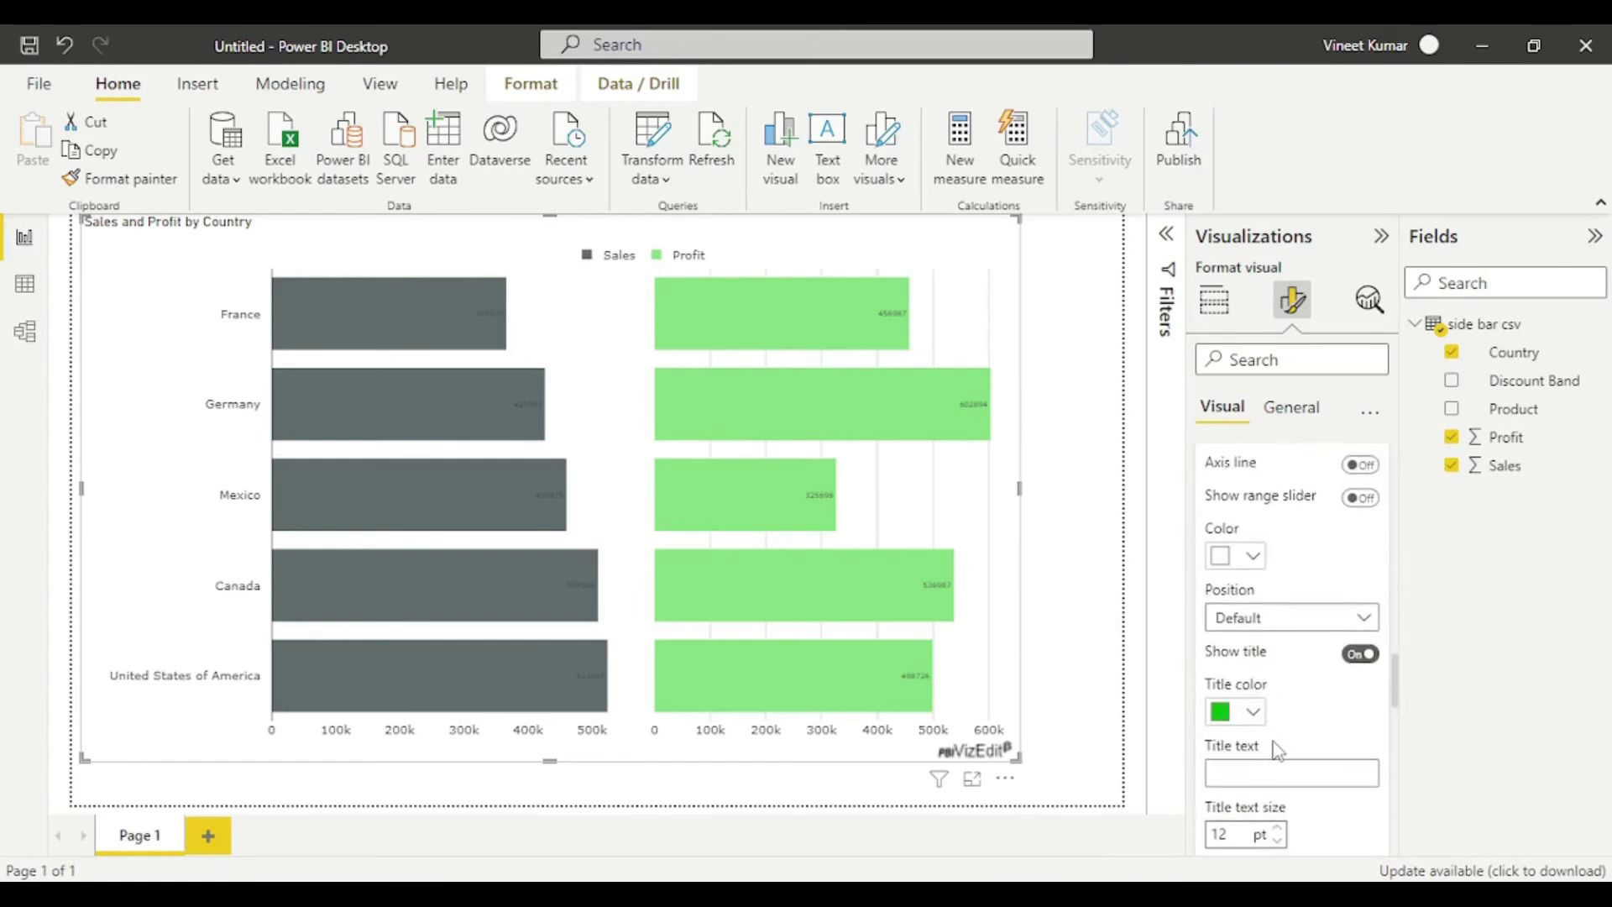
pyautogui.scroll(-10, 1290, 739)
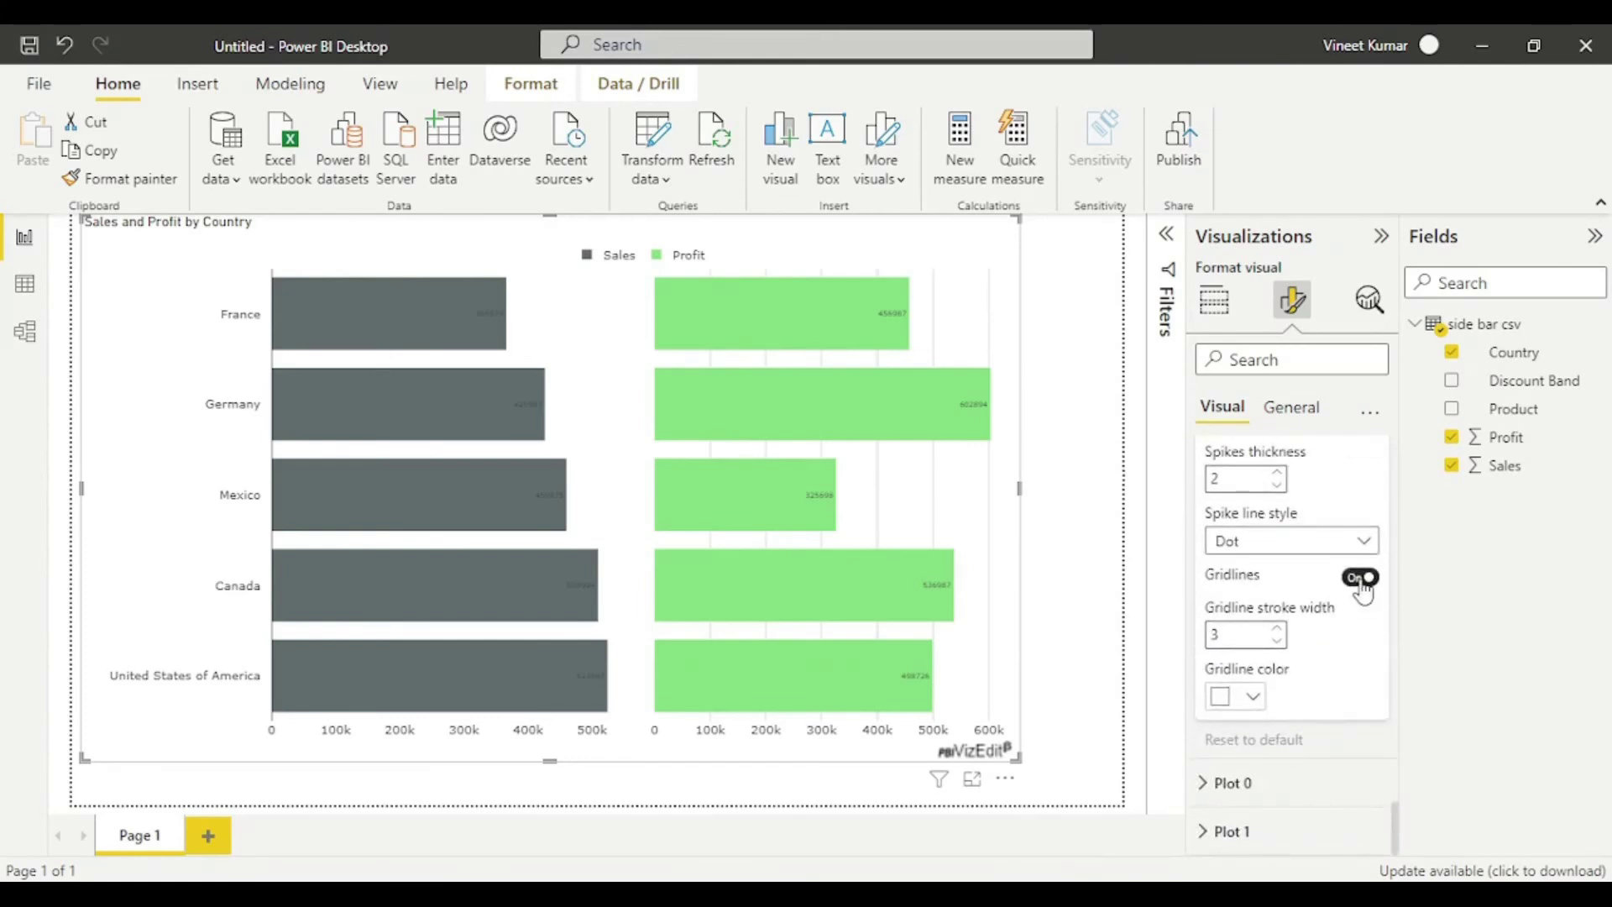
pyautogui.click(1361, 581)
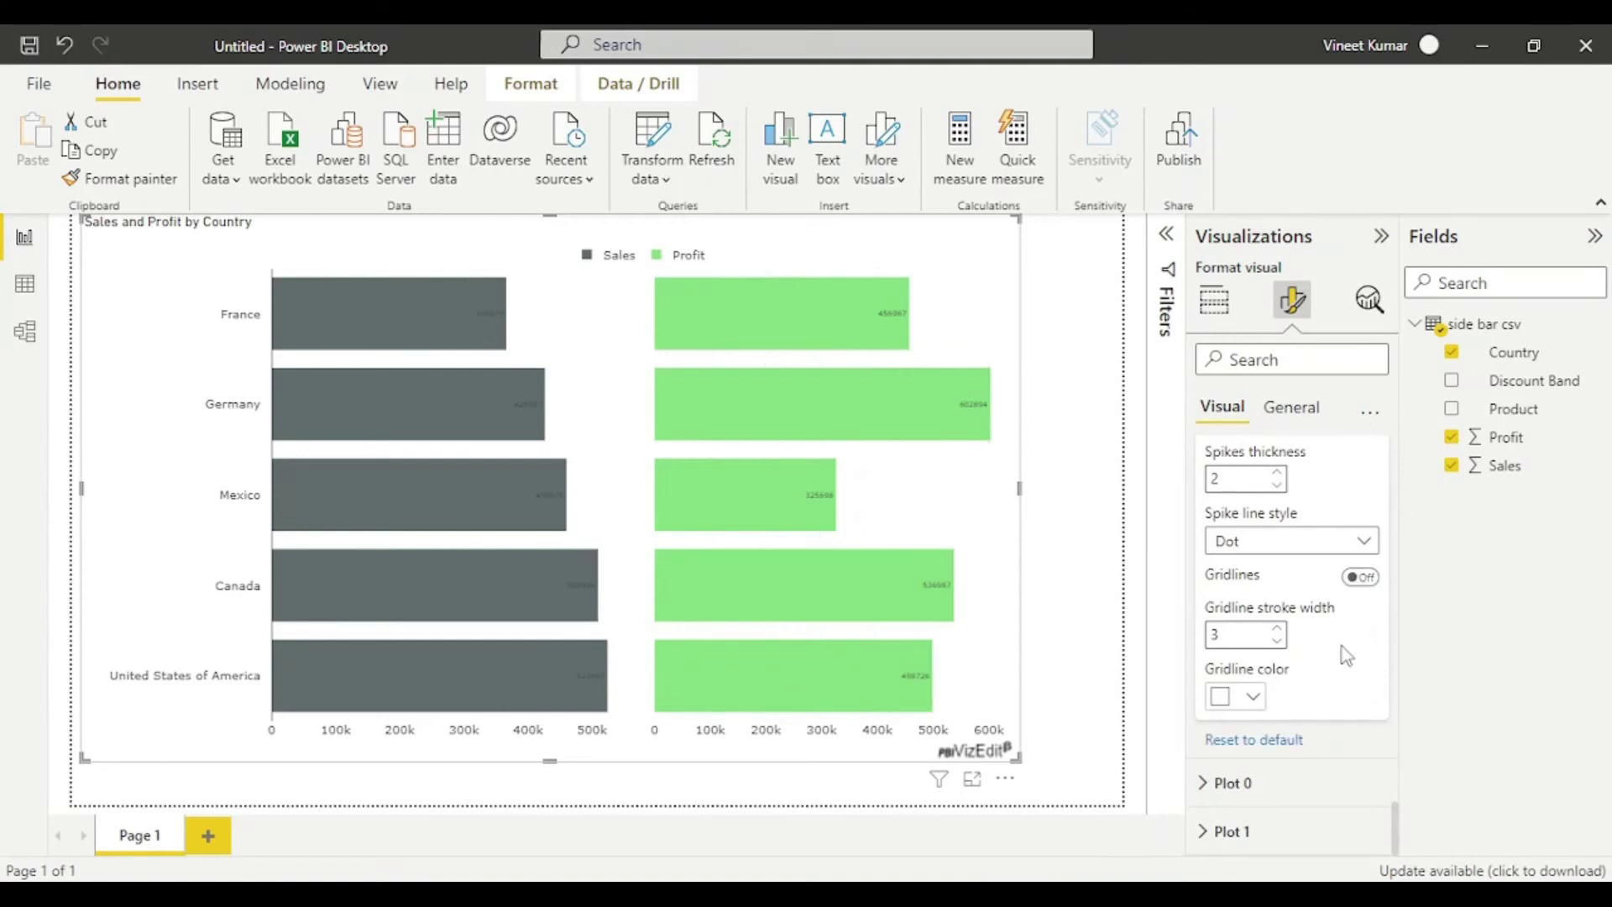
# Give the Sales bar labels (Plot 0) font size 16 and label colour fff
pyautogui.click(1226, 782)
pyautogui.scroll(-5, 1293, 771)
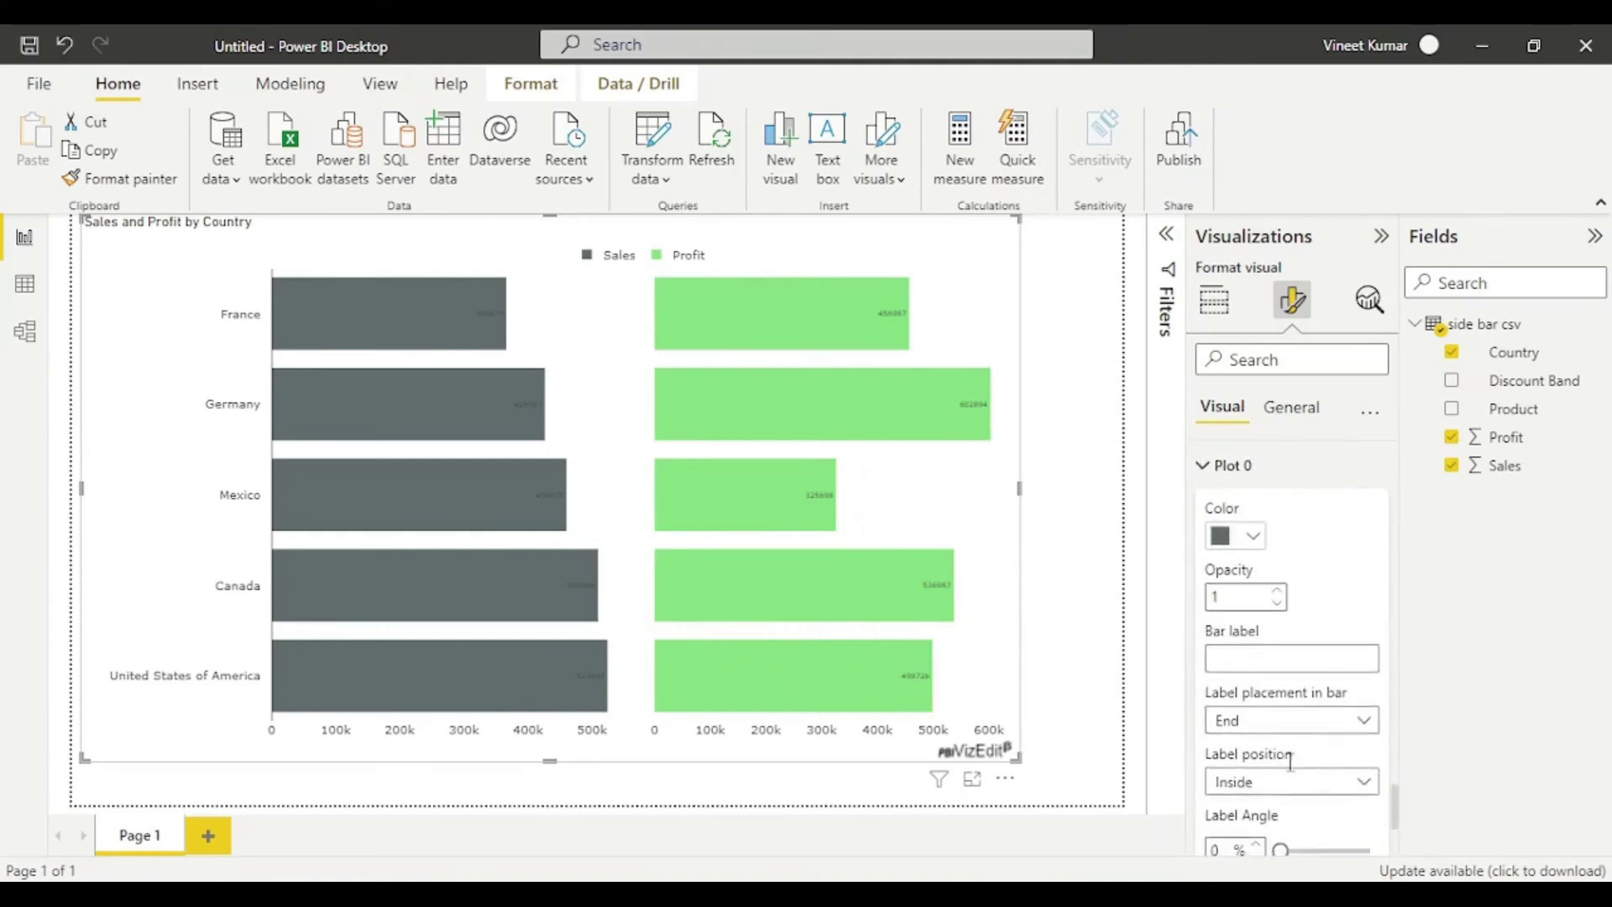
pyautogui.scroll(-3, 1293, 770)
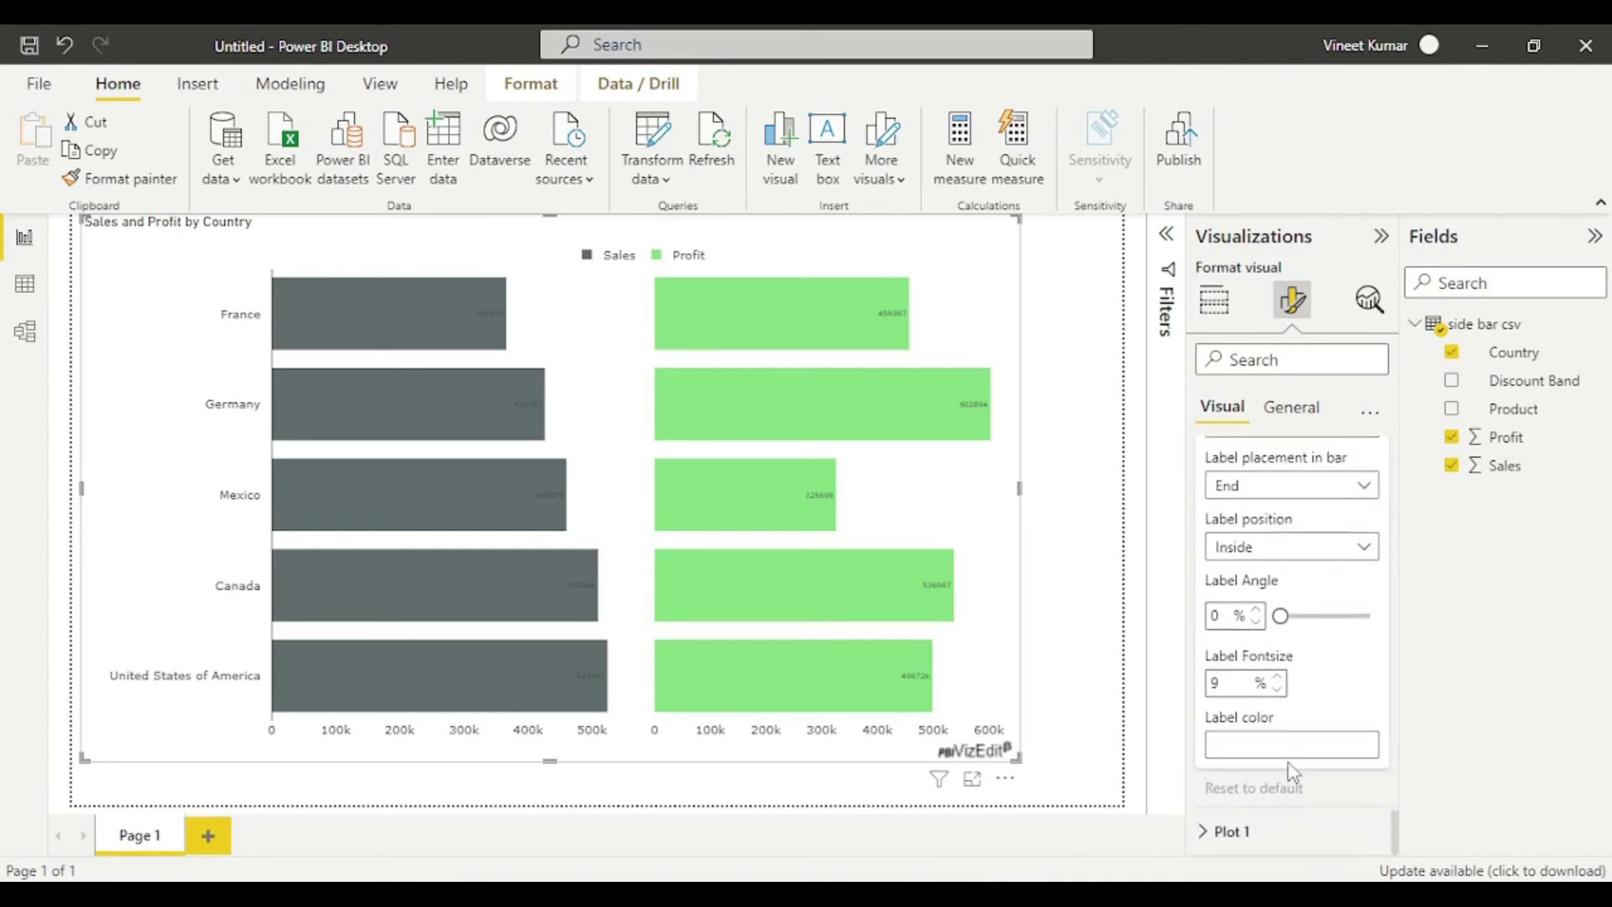
pyautogui.doubleClick(1281, 677)
pyautogui.click(1280, 678)
pyautogui.click(1280, 677)
pyautogui.click(1280, 678)
pyautogui.click(1248, 738)
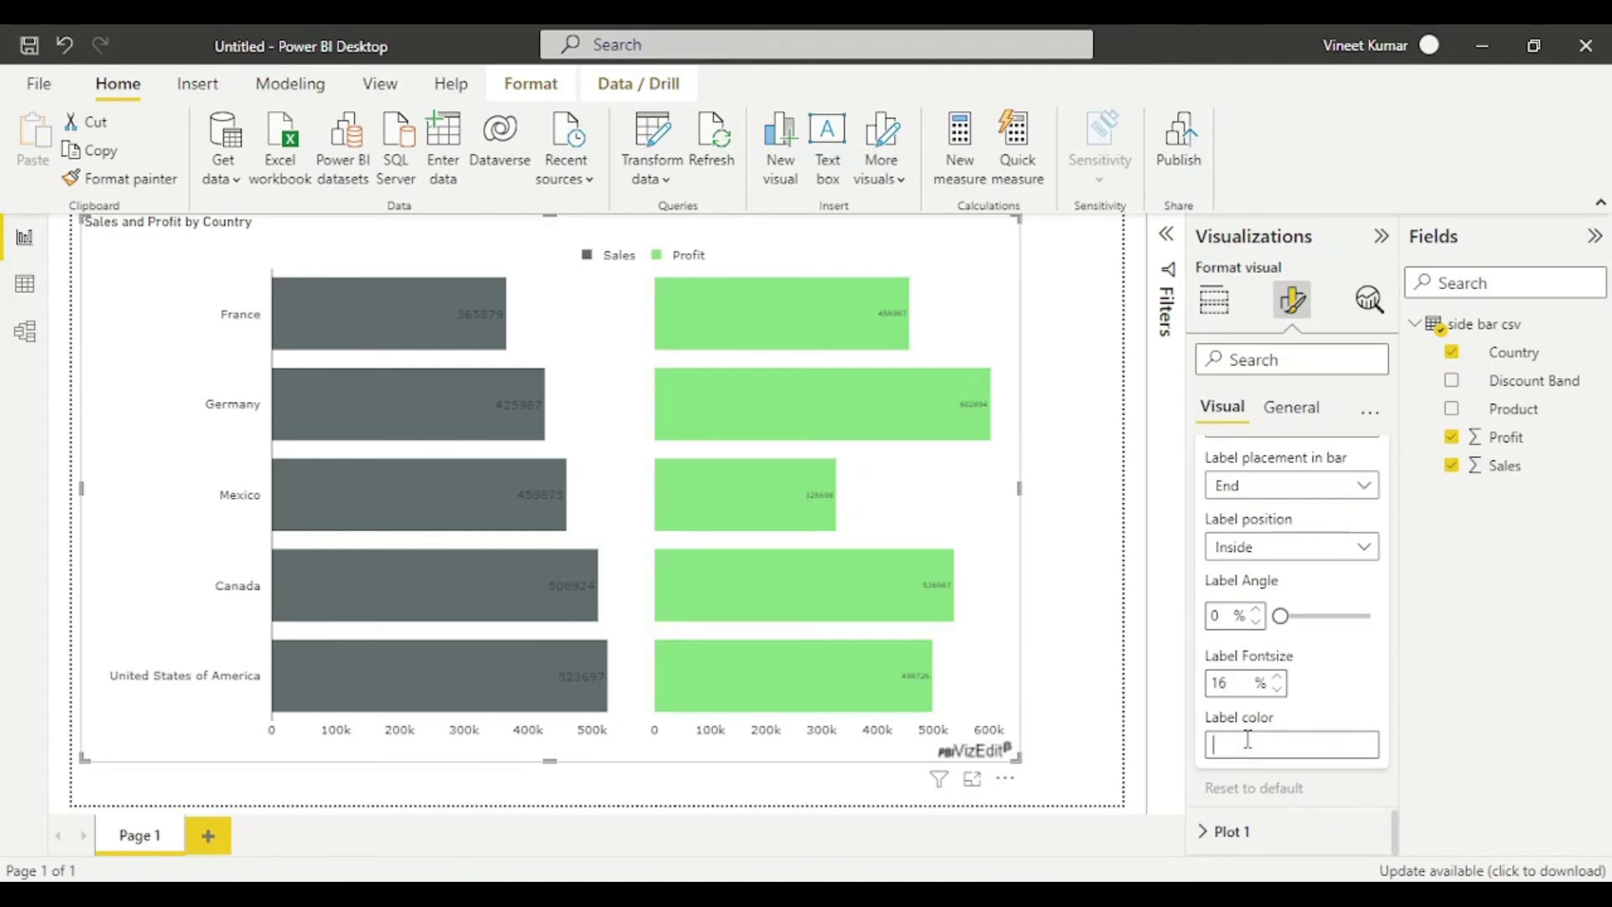
pyautogui.write('fff')
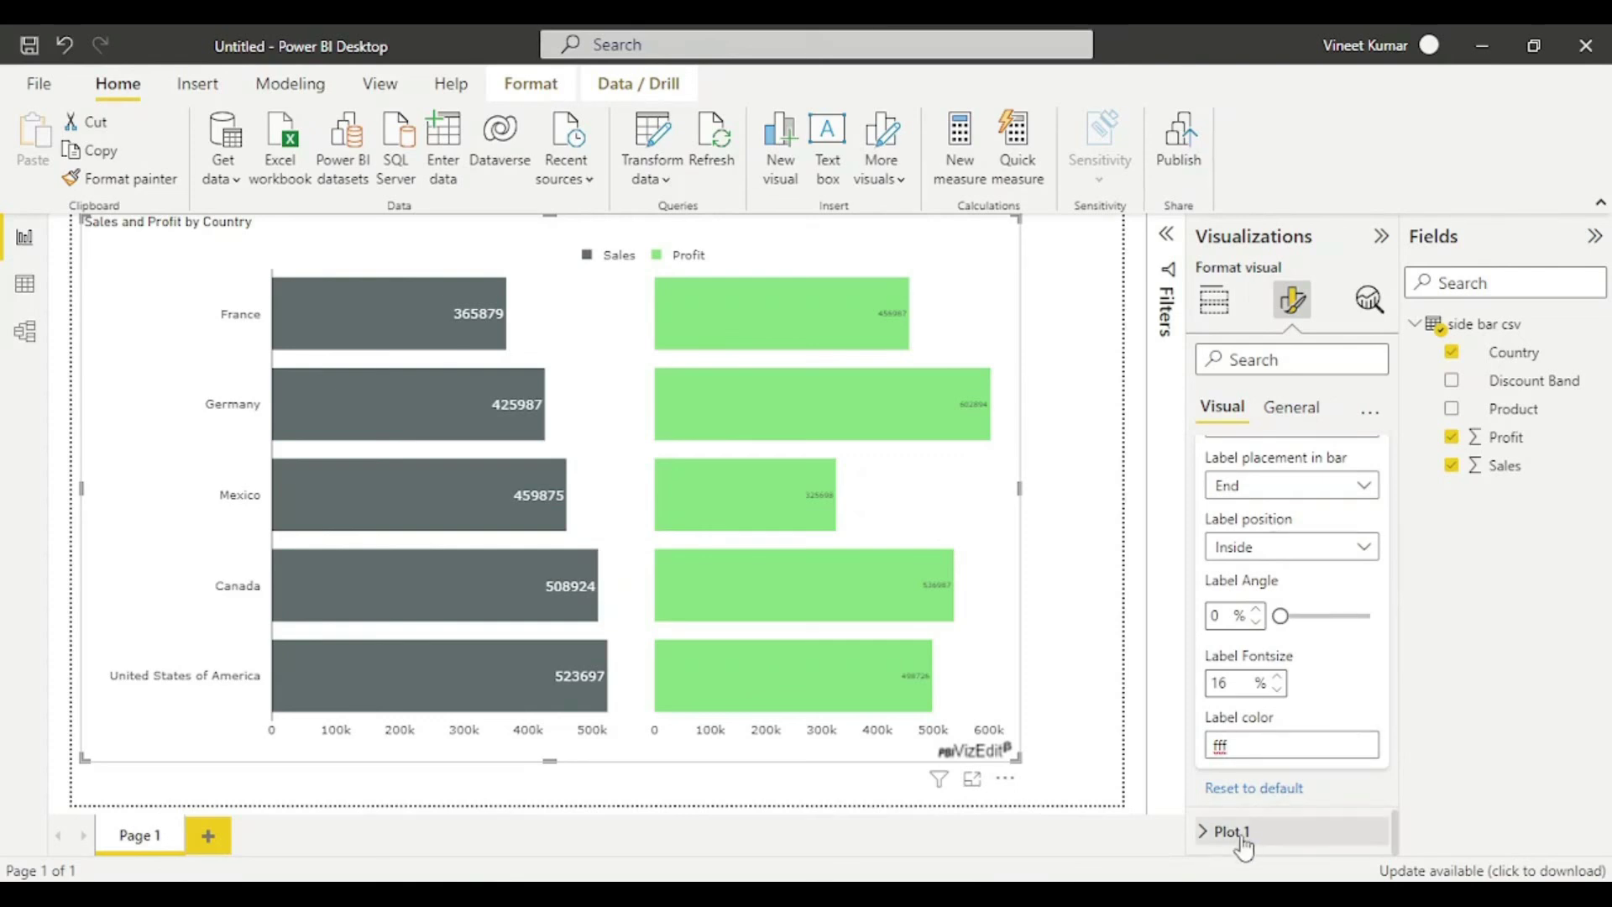
# Raise the Profit bar labels (Plot 1) to font size 15
pyautogui.click(1209, 832)
pyautogui.scroll(-3, 1293, 730)
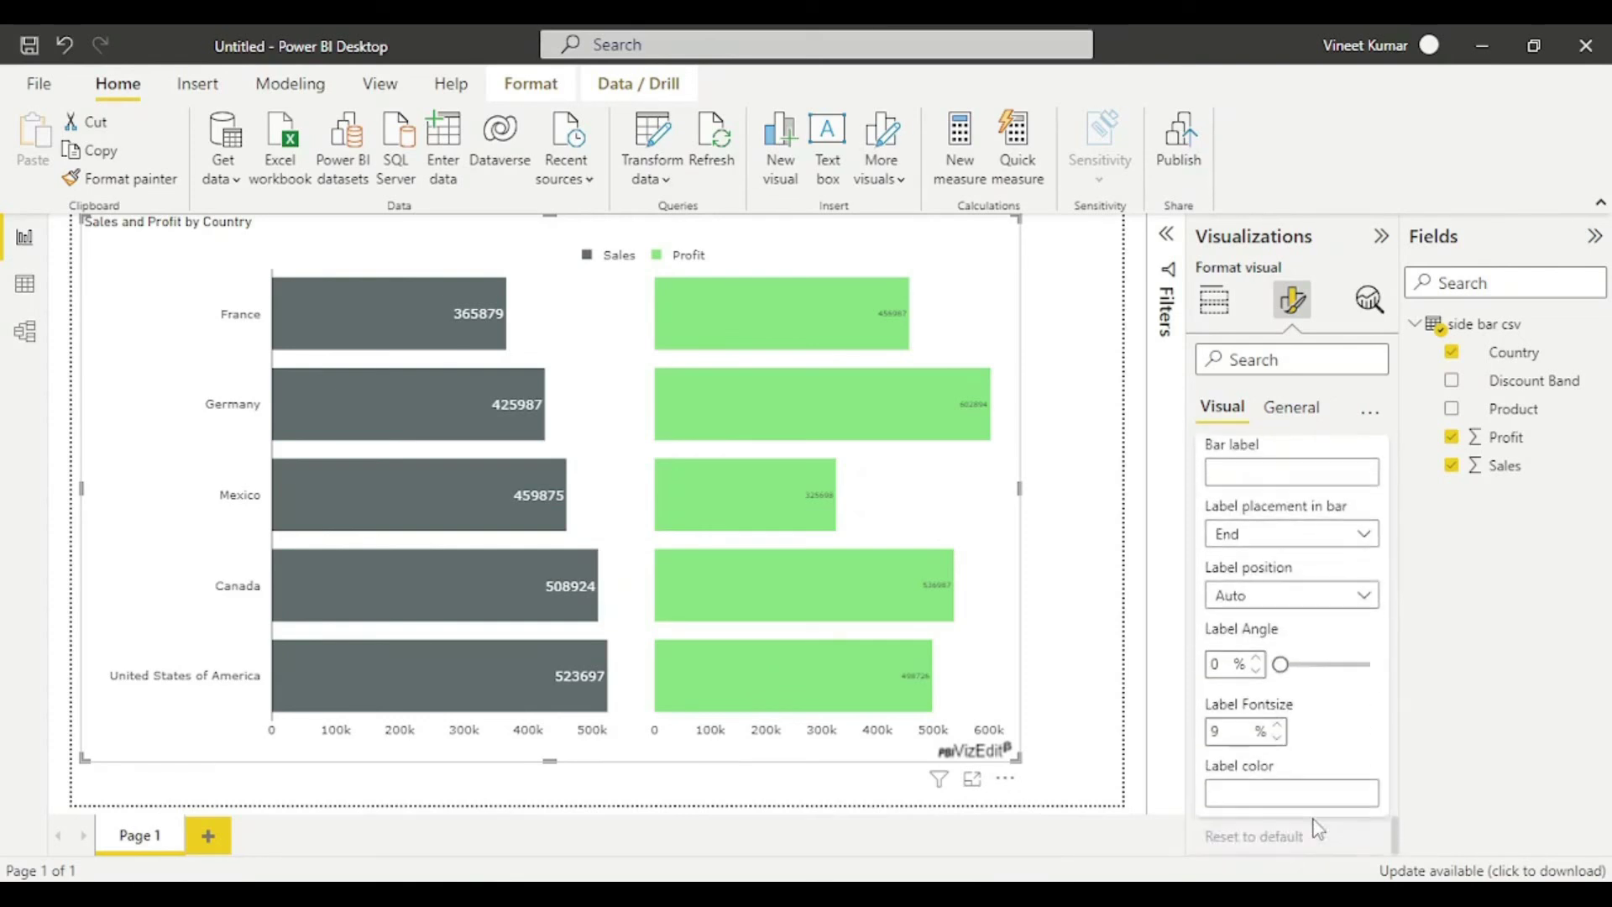
pyautogui.click(1279, 727)
pyautogui.click(1279, 727)
pyautogui.click(1279, 727)
pyautogui.click(1279, 727)
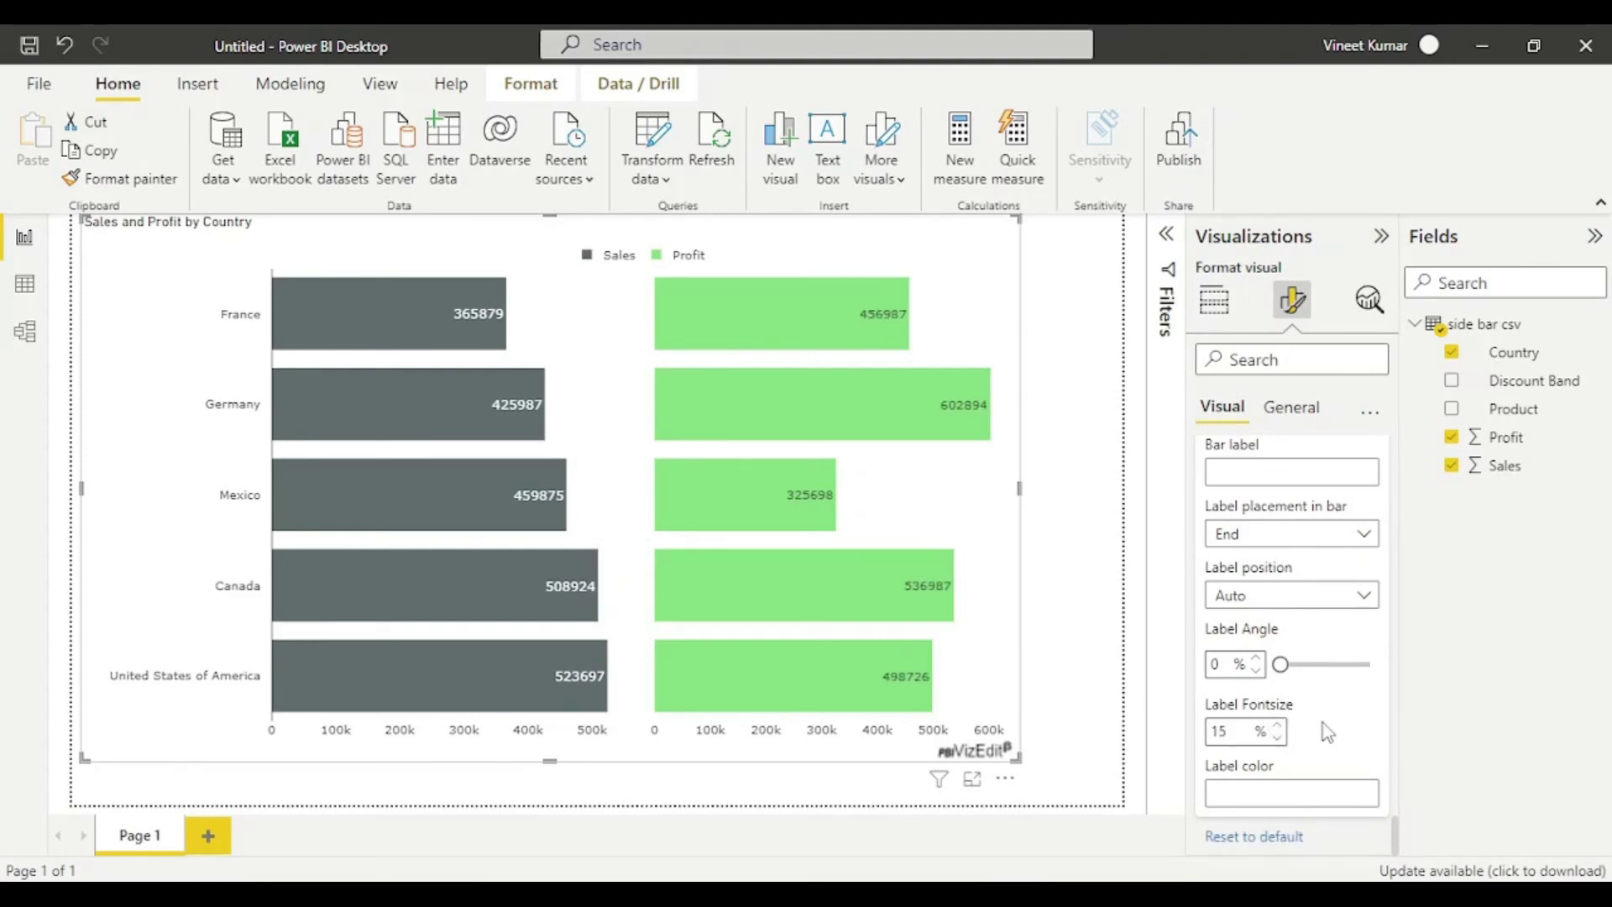